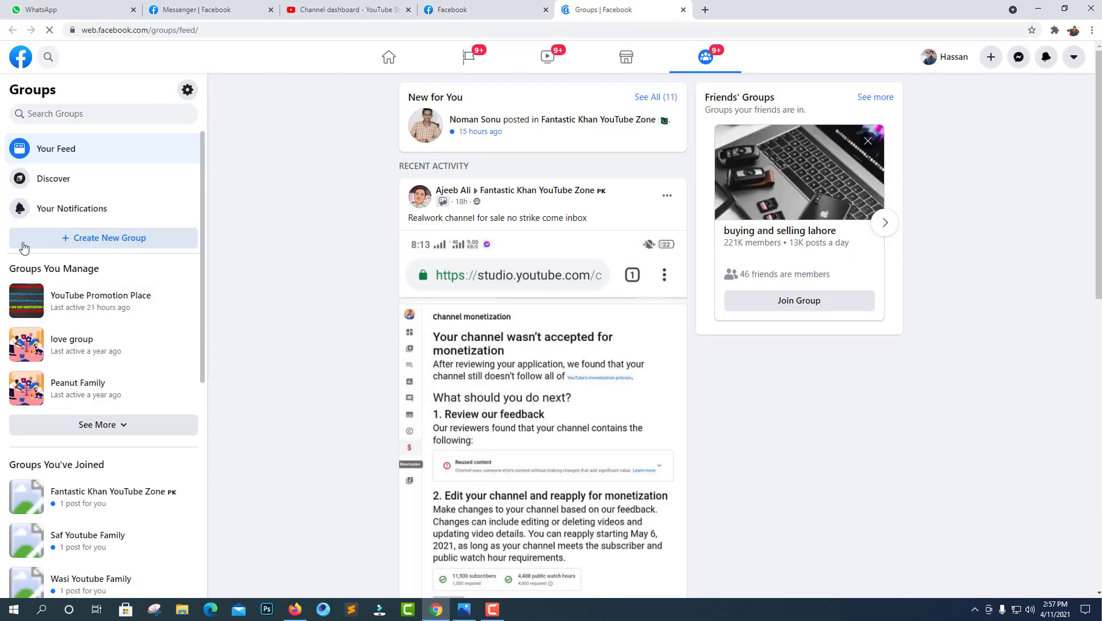
- Start a new Facebook group and name it "Checking Group"
{"action": "left_click", "coordinate": [105, 241]}
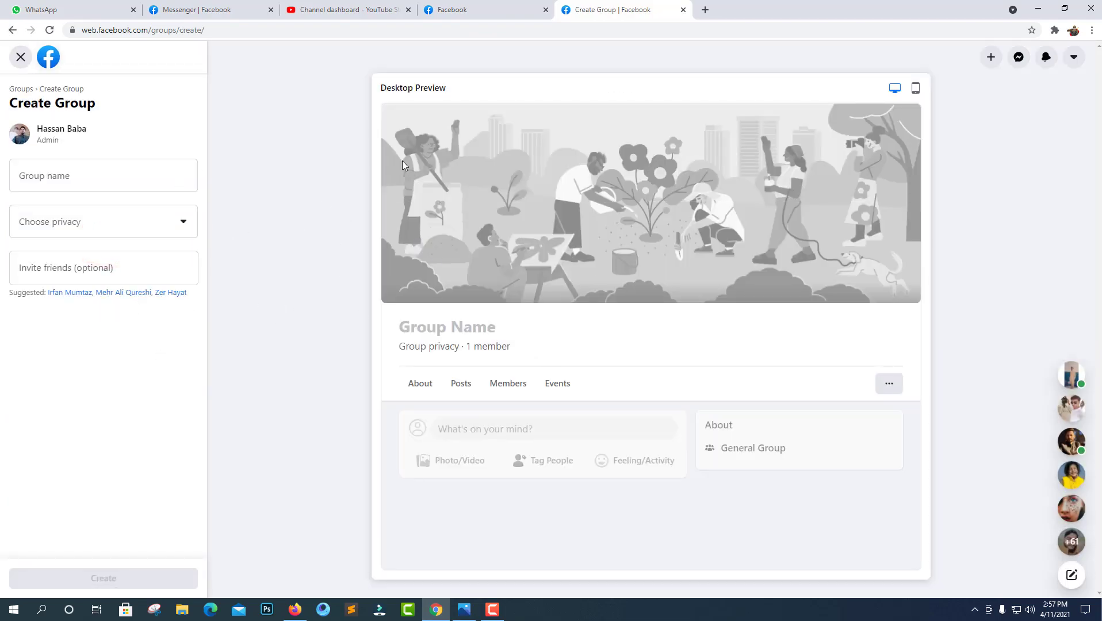
{"action": "left_click", "coordinate": [60, 169]}
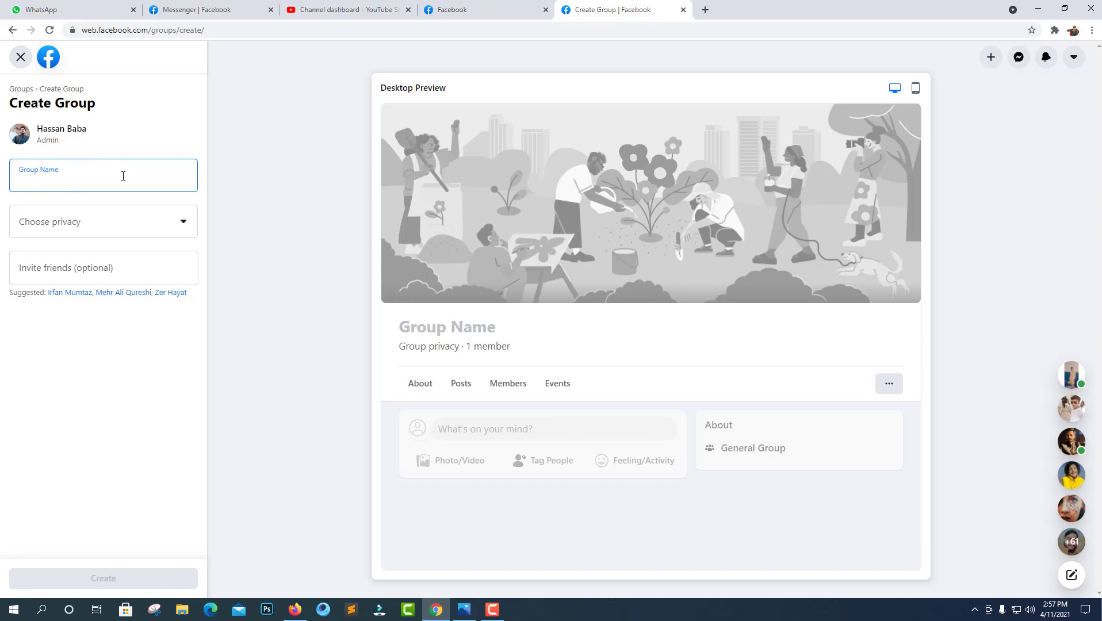
{"action": "type", "text": "CV"}
{"action": "type", "text": "hecking "}
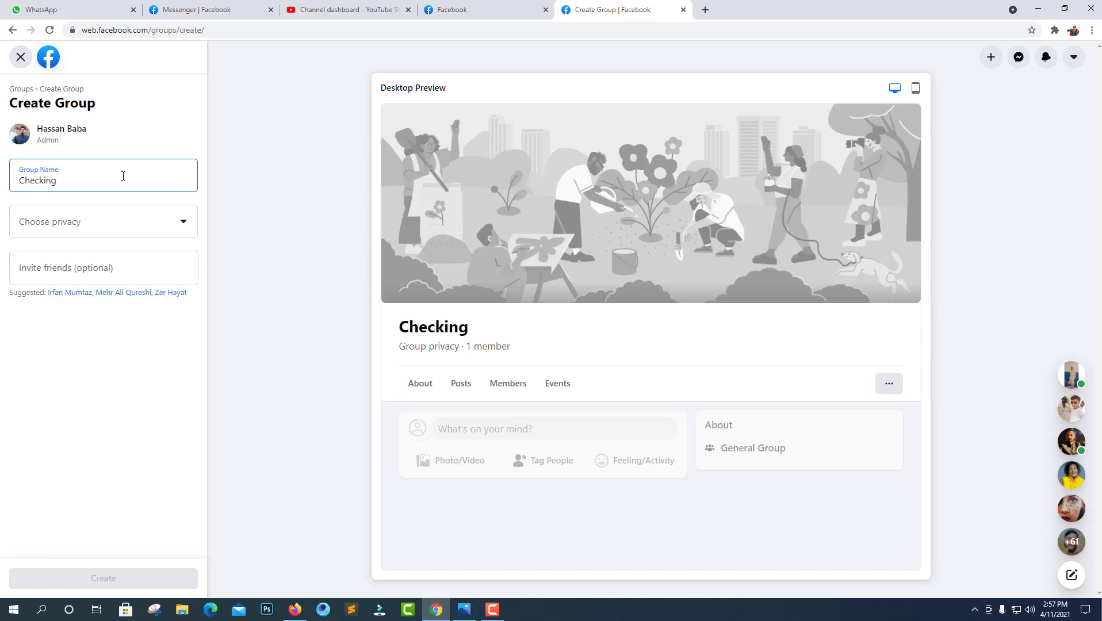
{"action": "type", "text": "Group"}
{"action": "left_click", "coordinate": [526, 324]}
{"action": "left_click", "coordinate": [466, 328]}
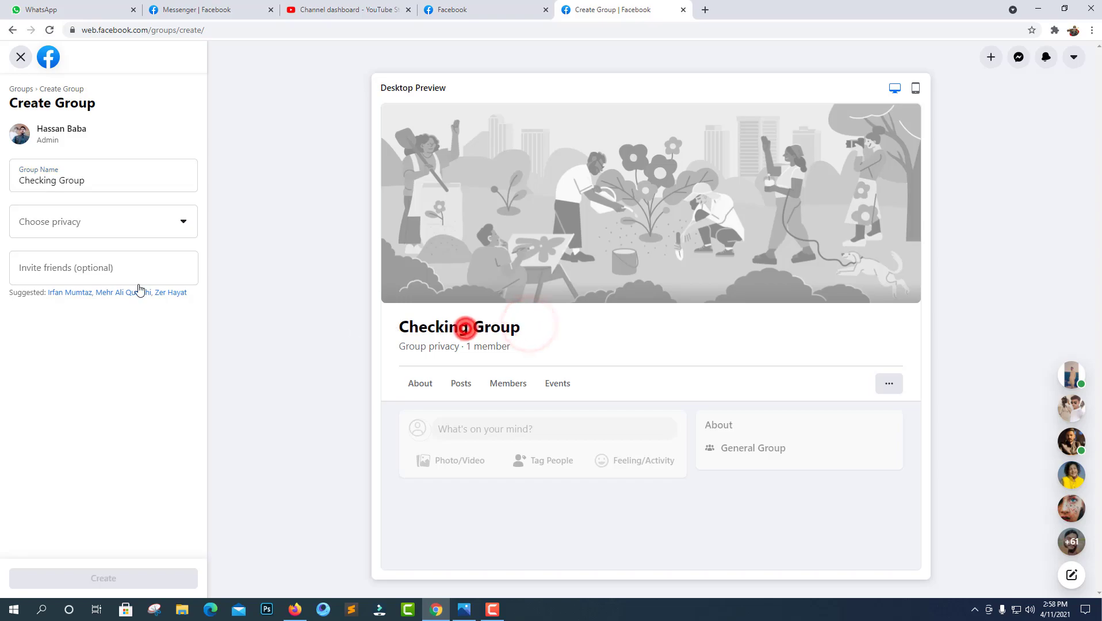
- Set the new group's privacy to Private and its visibility to Hidden
{"action": "left_click", "coordinate": [92, 219]}
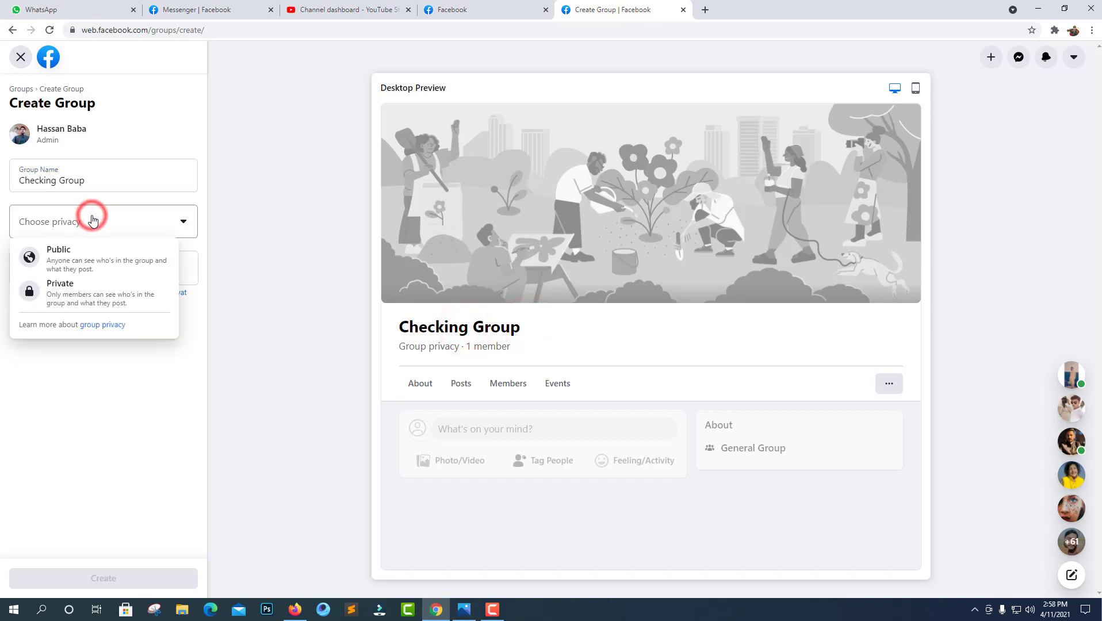
{"action": "left_click", "coordinate": [68, 292]}
{"action": "left_click", "coordinate": [91, 295]}
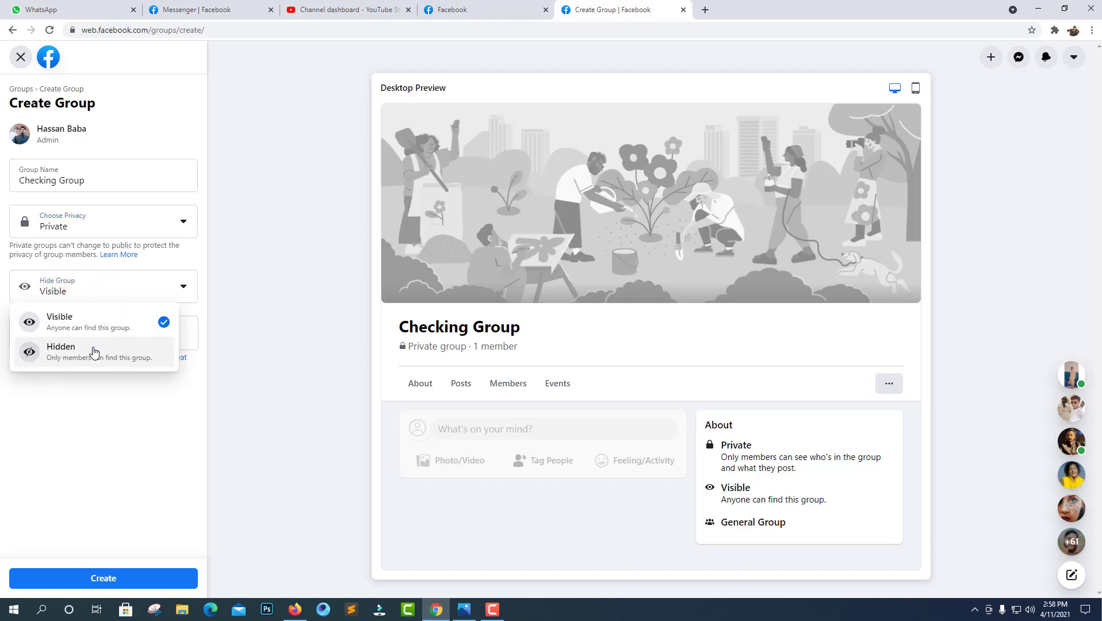
{"action": "left_click", "coordinate": [84, 352]}
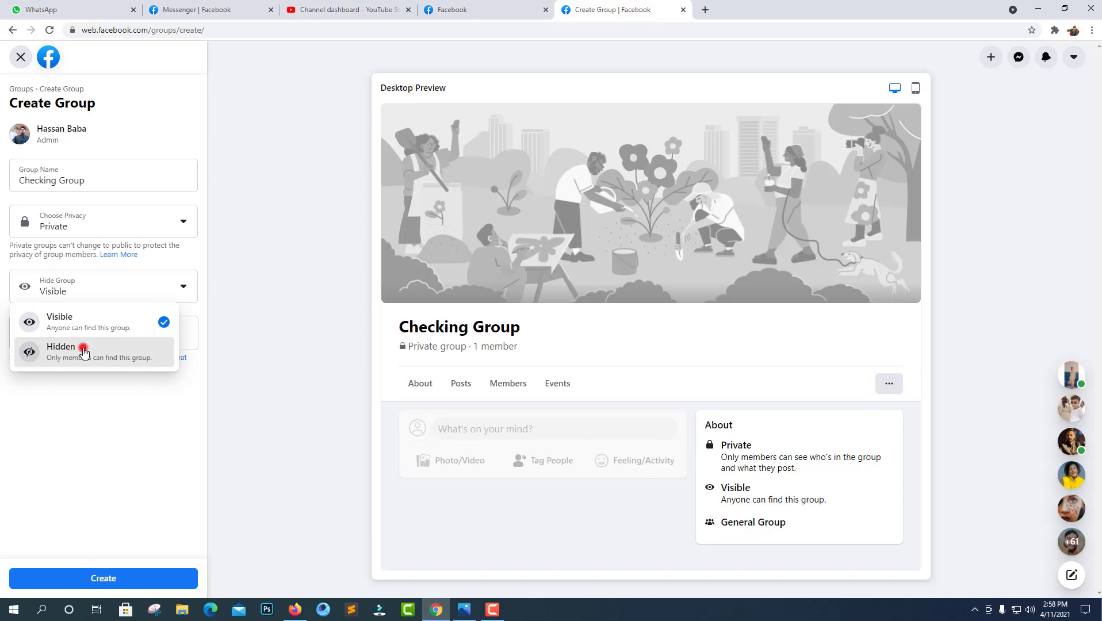
- Add one suggested friend to the invitations and create the group
{"action": "left_click", "coordinate": [76, 327]}
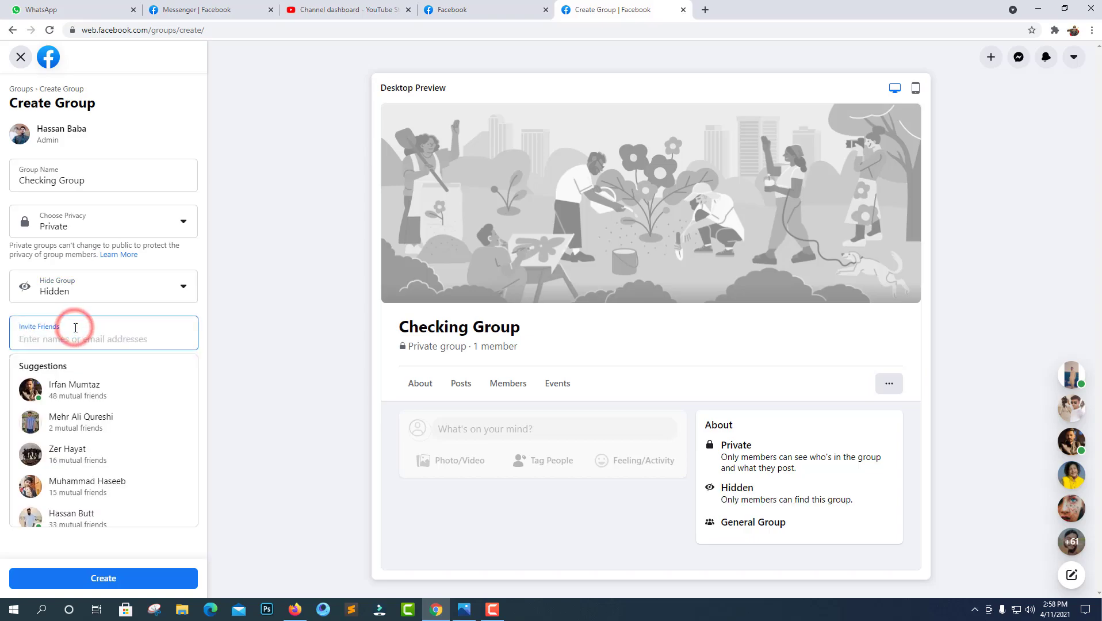
{"action": "left_click", "coordinate": [67, 457]}
{"action": "left_click", "coordinate": [256, 336]}
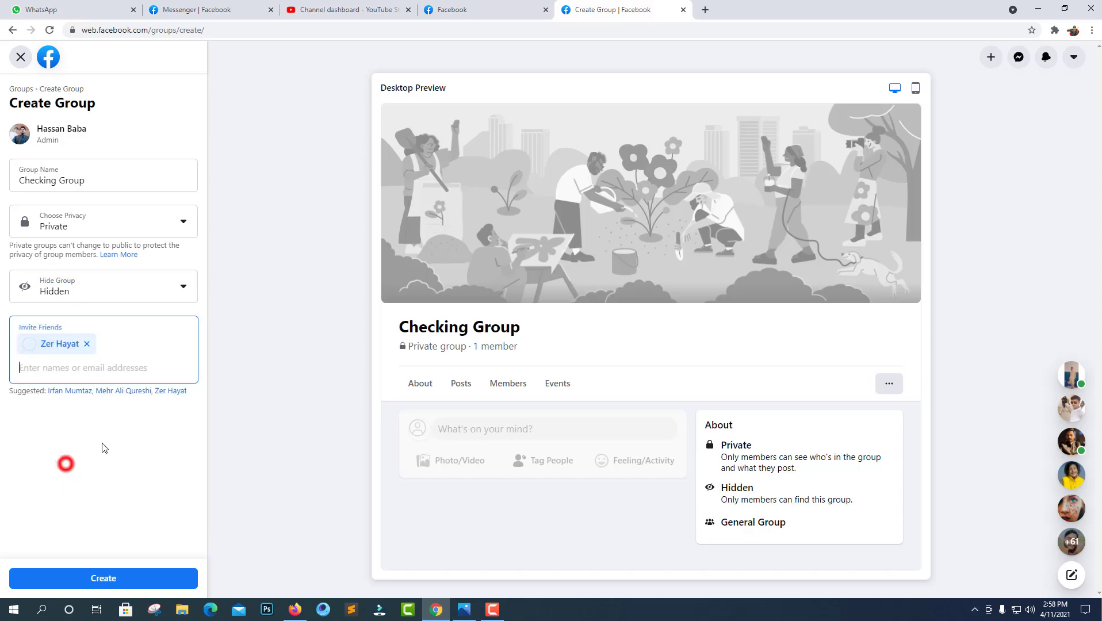
{"action": "left_click", "coordinate": [152, 581]}
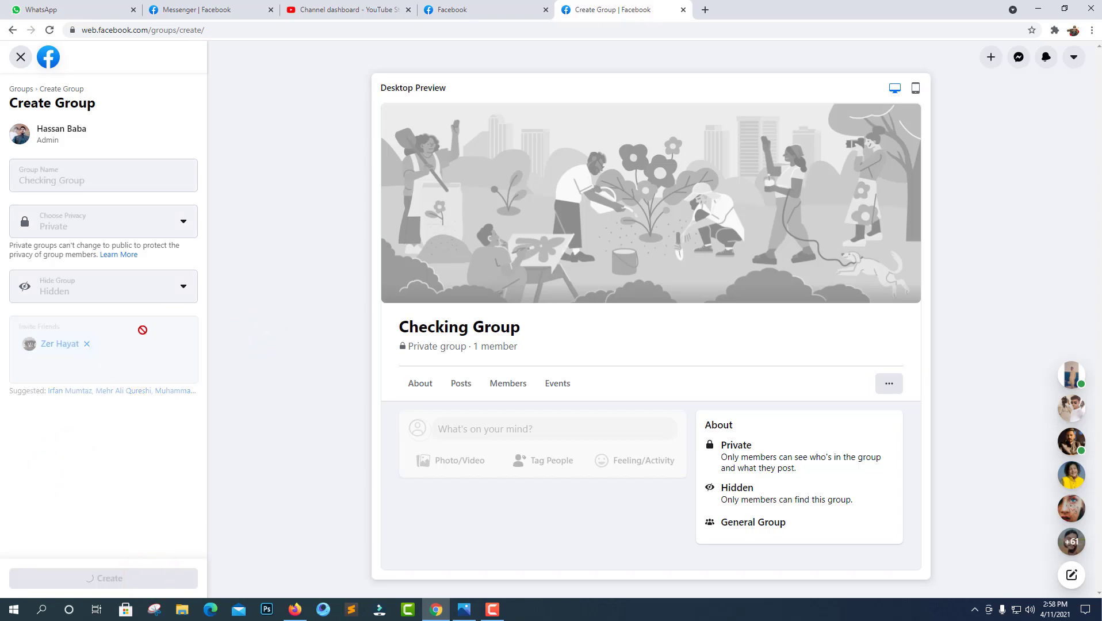
{"action": "left_click", "coordinate": [490, 610]}
{"action": "left_click", "coordinate": [486, 613]}
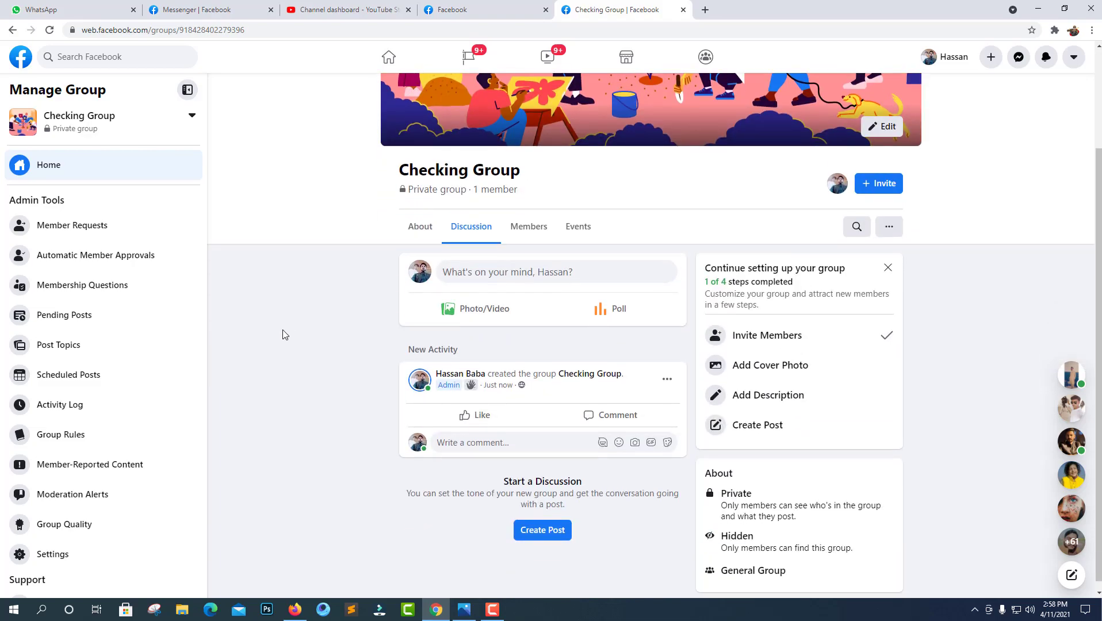
- Publish a group post reading "hello in this way our new fb groups is created so now let change it's settings"
{"action": "left_click", "coordinate": [541, 523]}
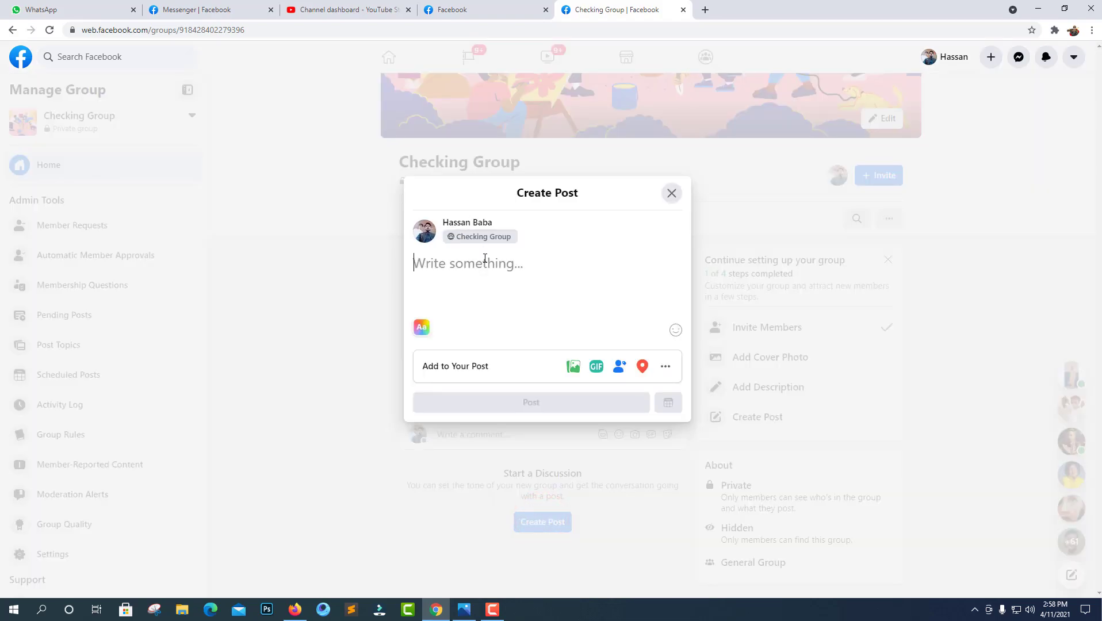
{"action": "type", "text": "helo"}
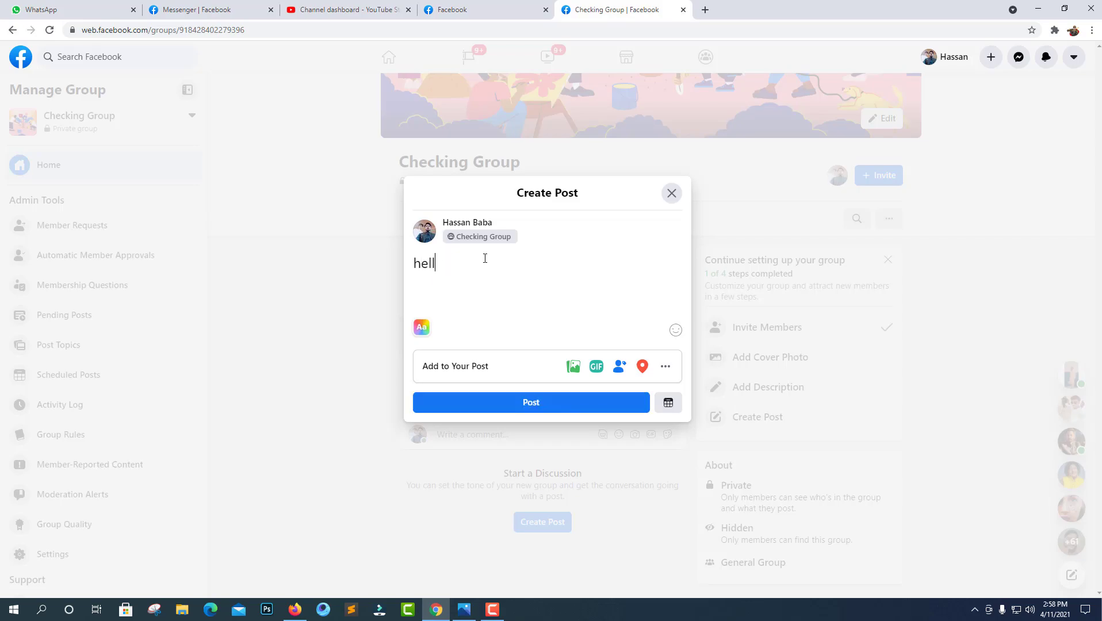
{"action": "type", "text": " in his way our new fb groups i"}
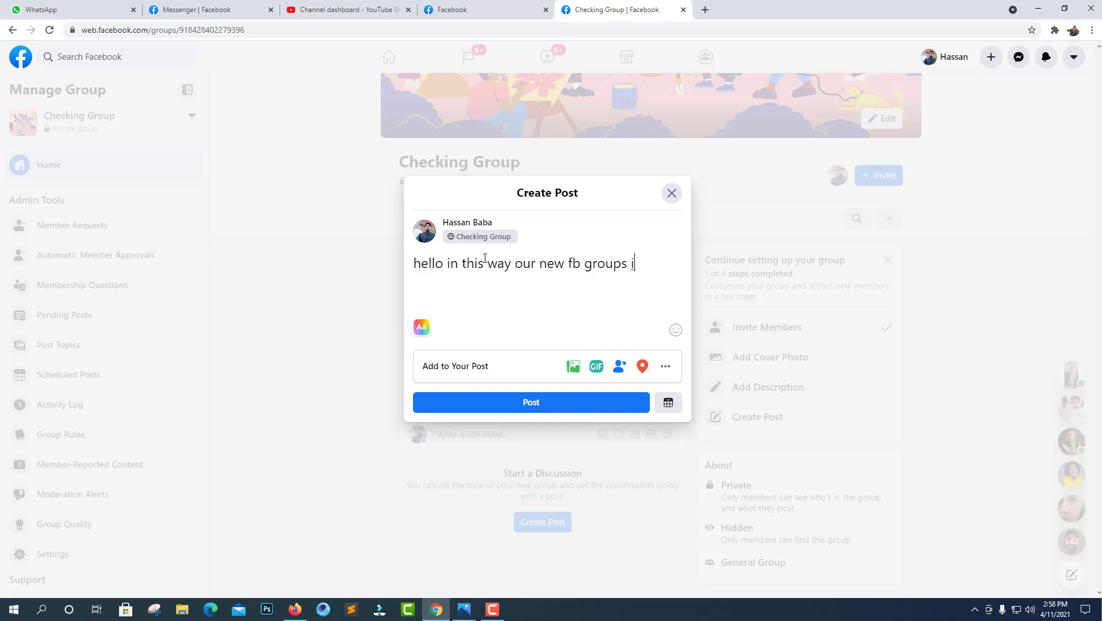
{"action": "type", "text": "s created "}
{"action": "type", "text": "so now"}
{"action": "type", "text": " let chaneg i"}
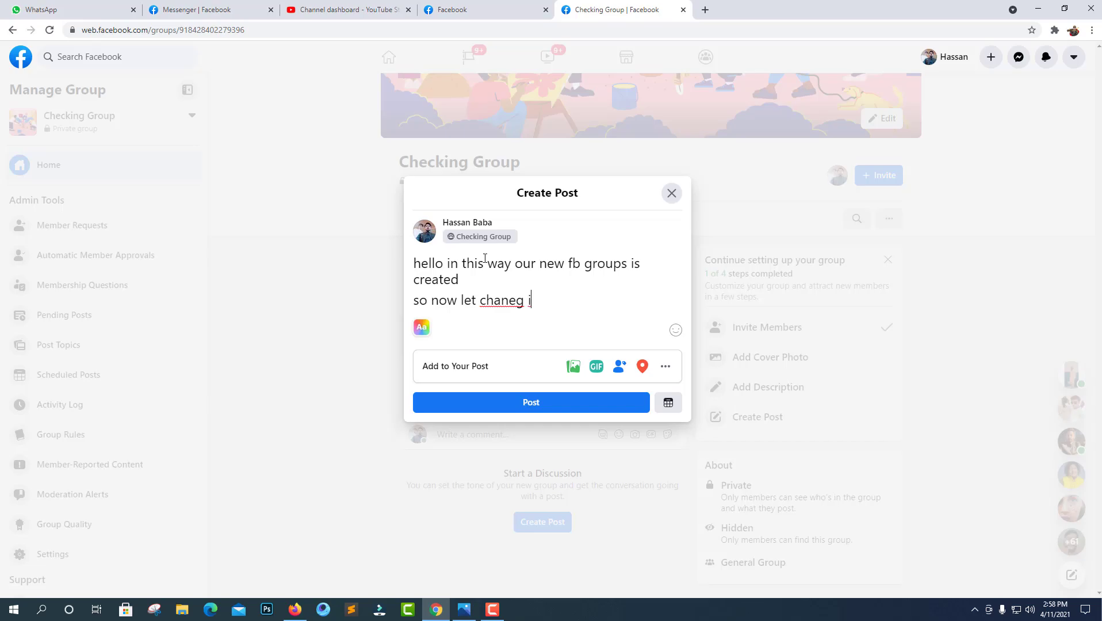
{"action": "type", "text": "ge it's settub"}
{"action": "key", "text": "BackSpace"}
{"action": "key", "text": "BackSpace"}
{"action": "key", "text": "BackSpace"}
{"action": "key", "text": "BackSpace"}
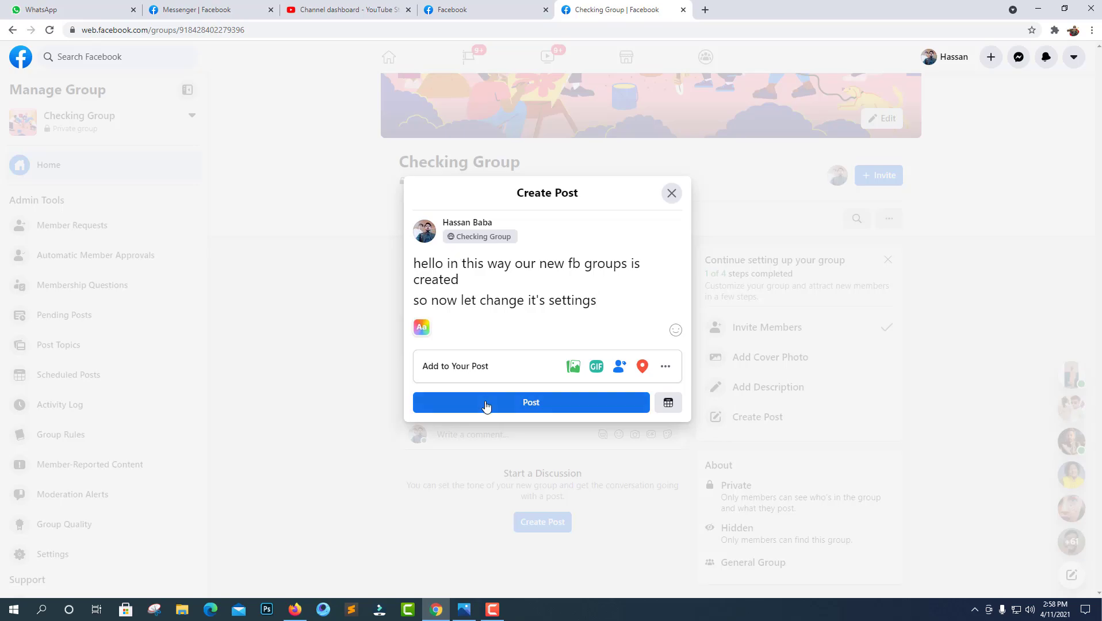
{"action": "left_click", "coordinate": [486, 406]}
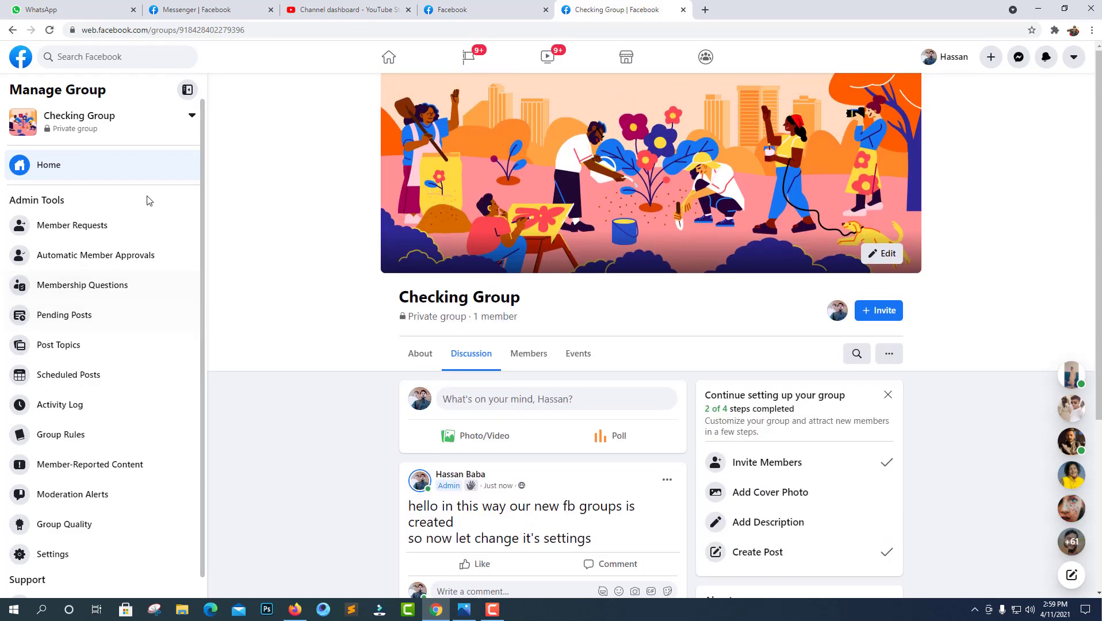
- Save group description "Hello this groups is only for my videos. so i create this groups to let you know that how you can create any facebook groups"
{"action": "scroll", "coordinate": [92, 345], "scroll_direction": "down", "scroll_amount": 1}
{"action": "left_click", "coordinate": [49, 531]}
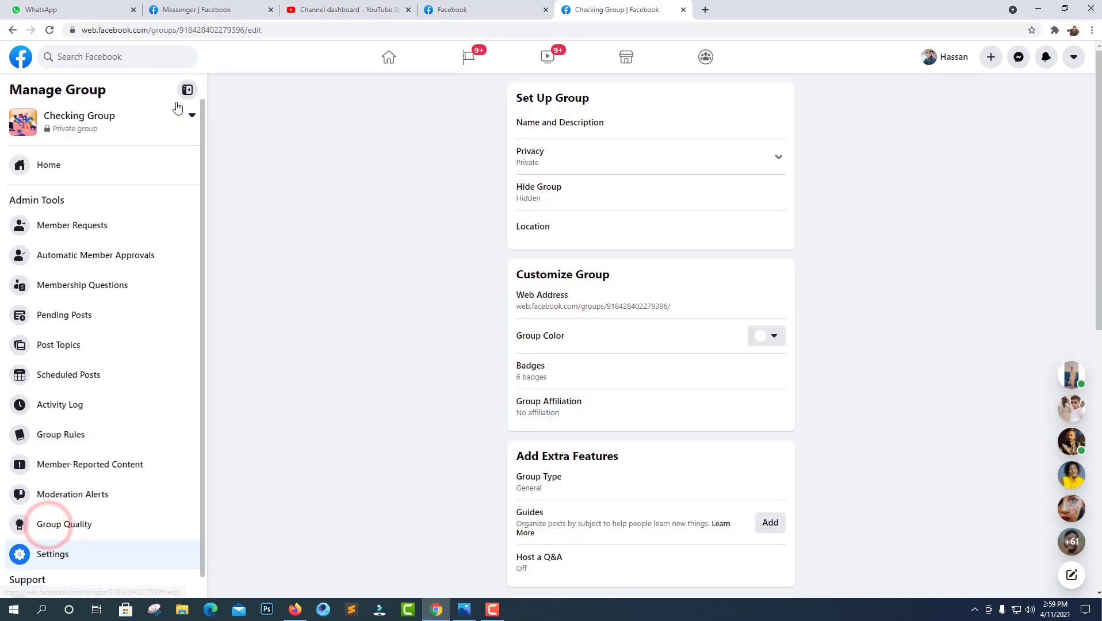
{"action": "left_click", "coordinate": [780, 121]}
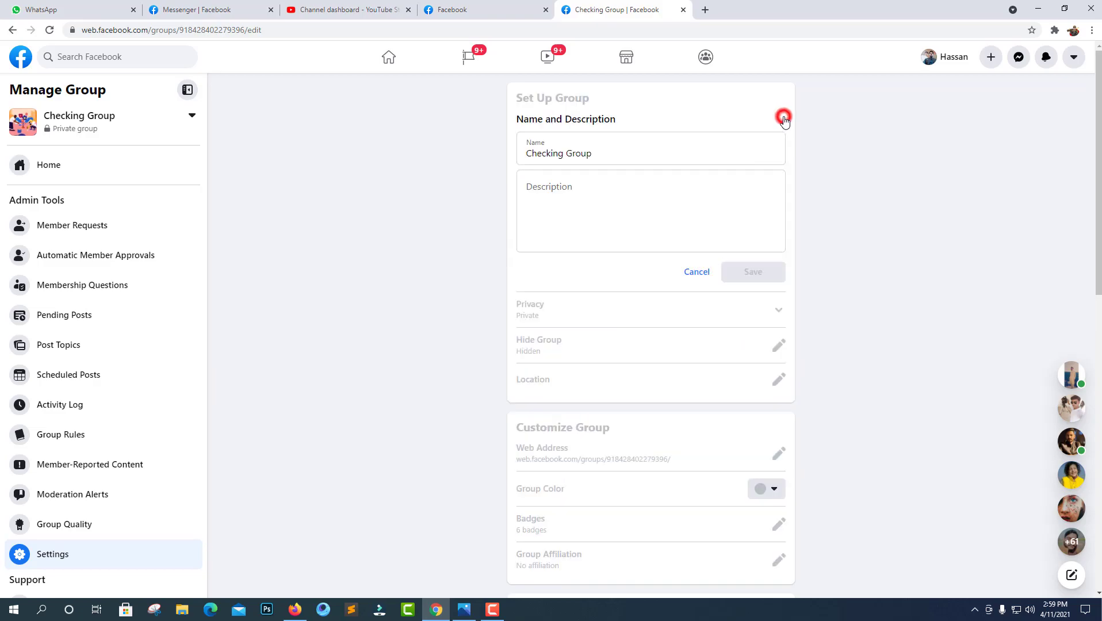
{"action": "left_click", "coordinate": [642, 182]}
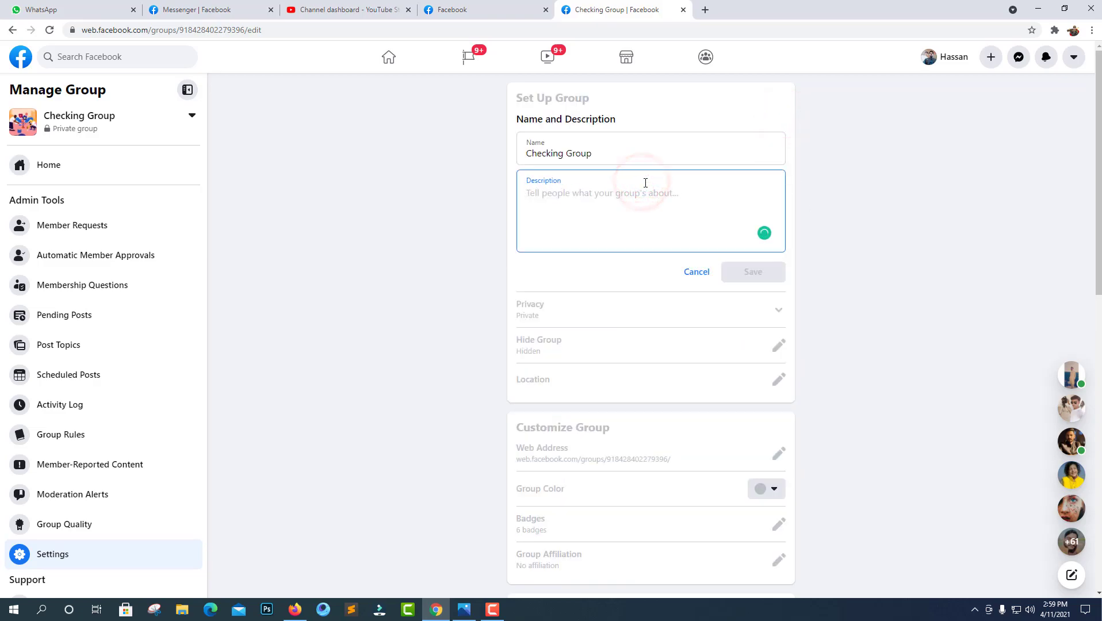
{"action": "type", "text": "He"}
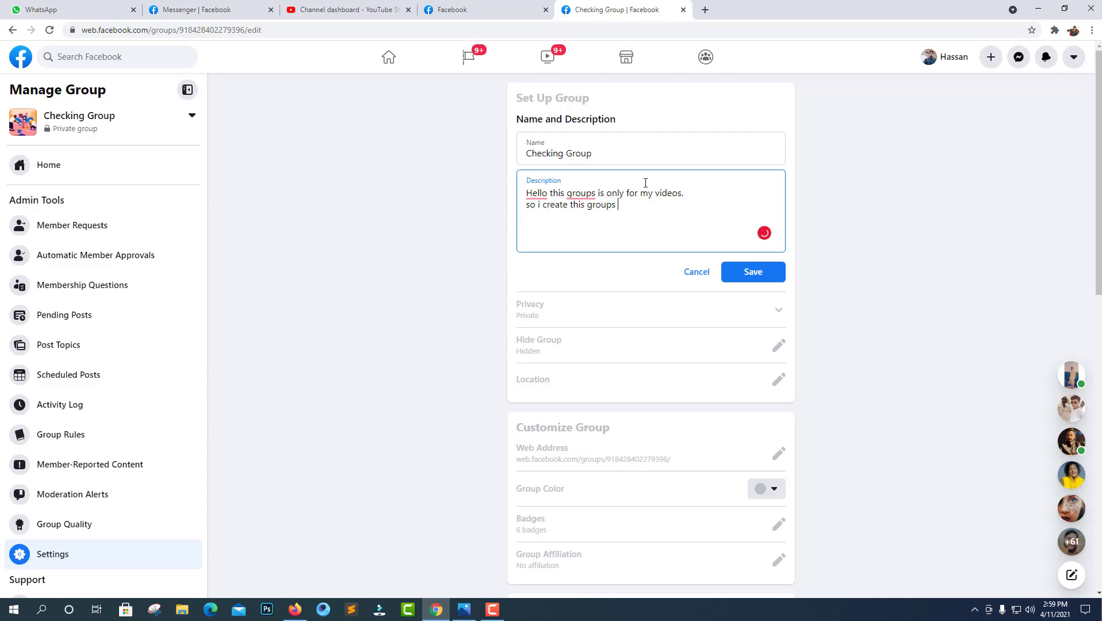
{"action": "type", "text": "you know that ho"}
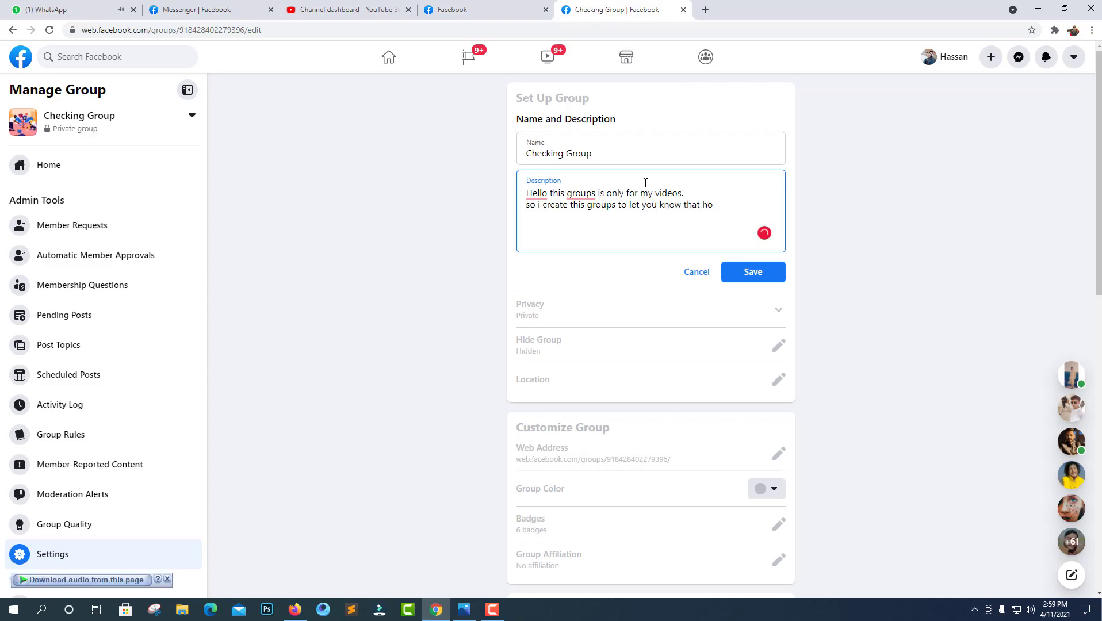
{"action": "type", "text": "w you can create any facebook groups"}
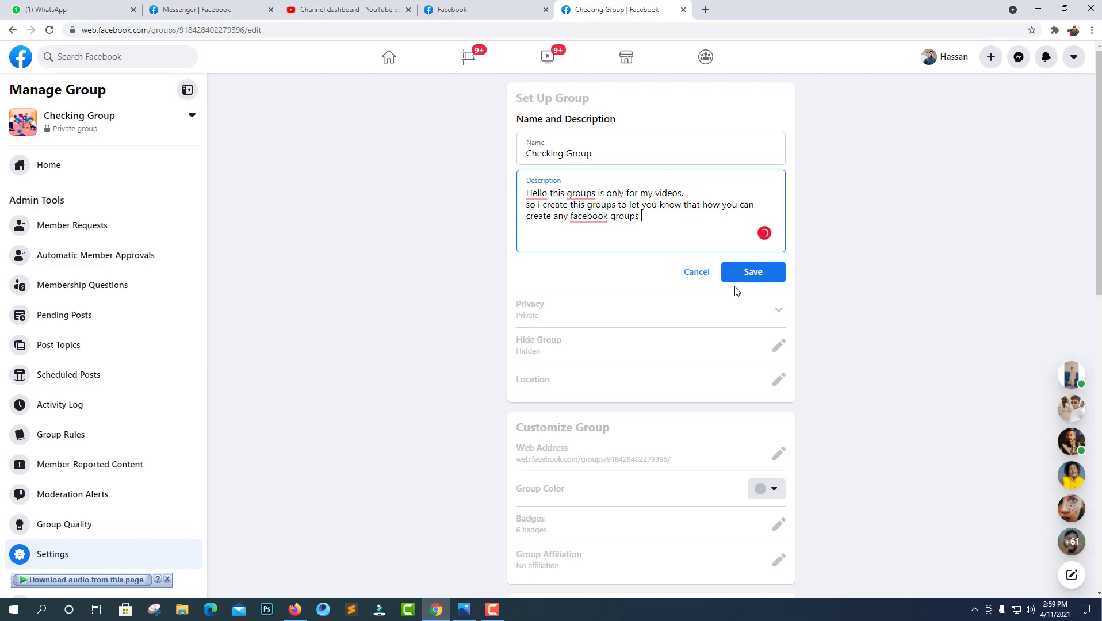
{"action": "left_click", "coordinate": [750, 275]}
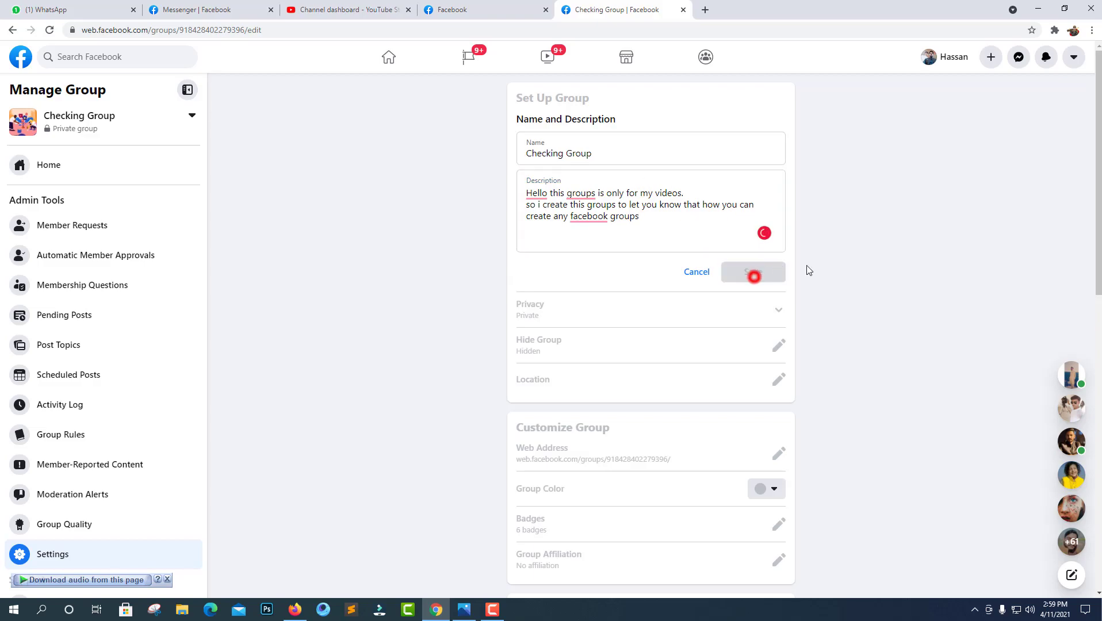
- Review the options for who can join the group, leaving the setting without an edit
{"action": "scroll", "coordinate": [838, 267], "scroll_direction": "down", "scroll_amount": 4}
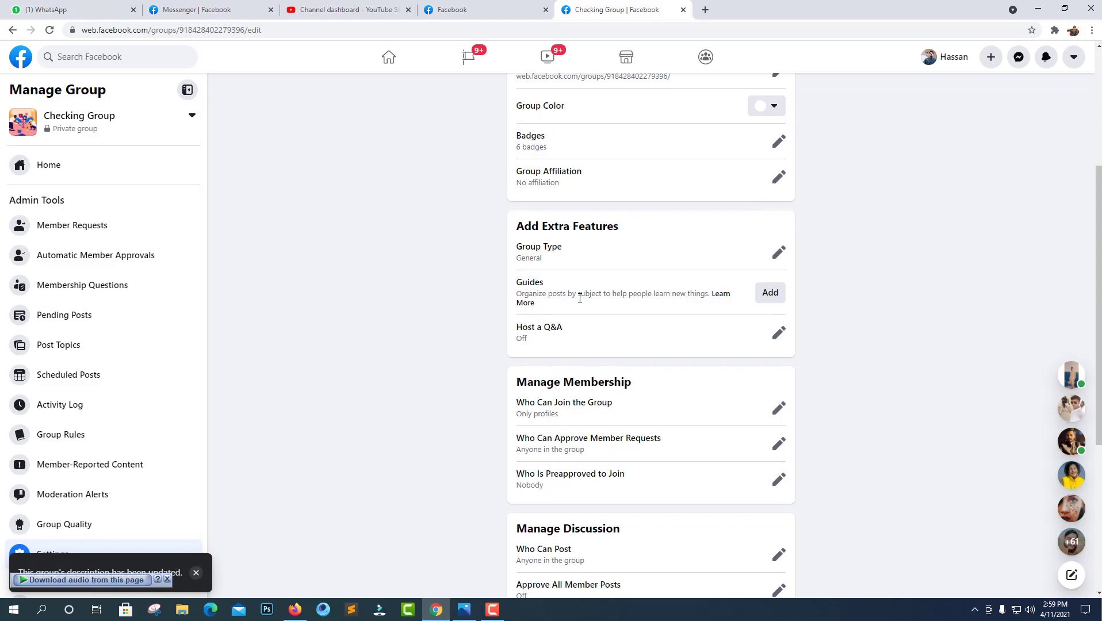
{"action": "scroll", "coordinate": [580, 298], "scroll_direction": "down", "scroll_amount": 2}
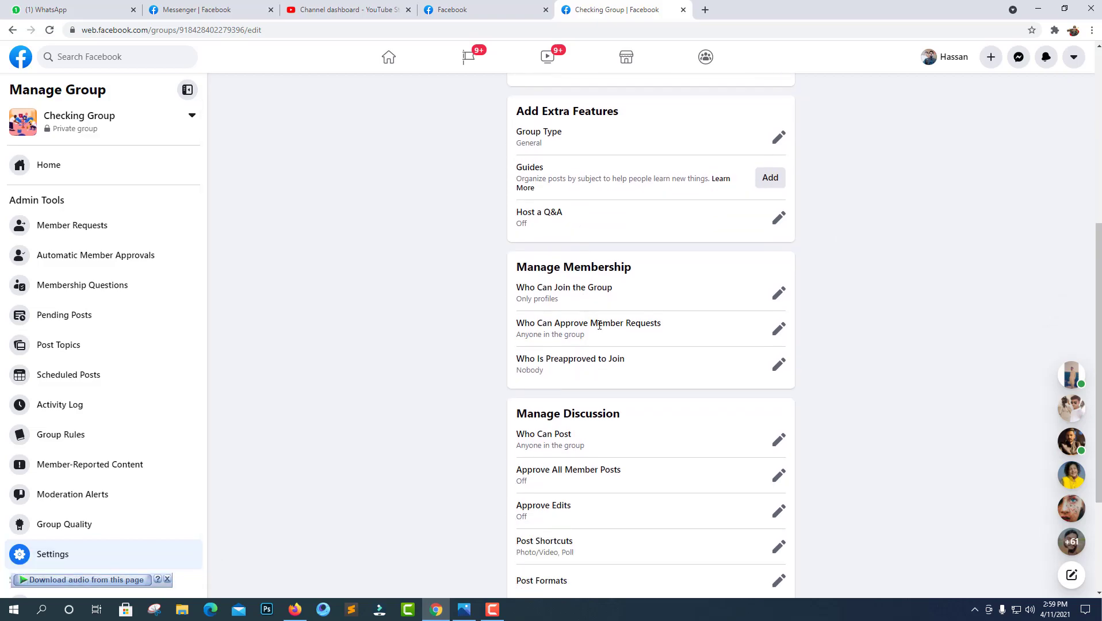
{"action": "left_click", "coordinate": [777, 304]}
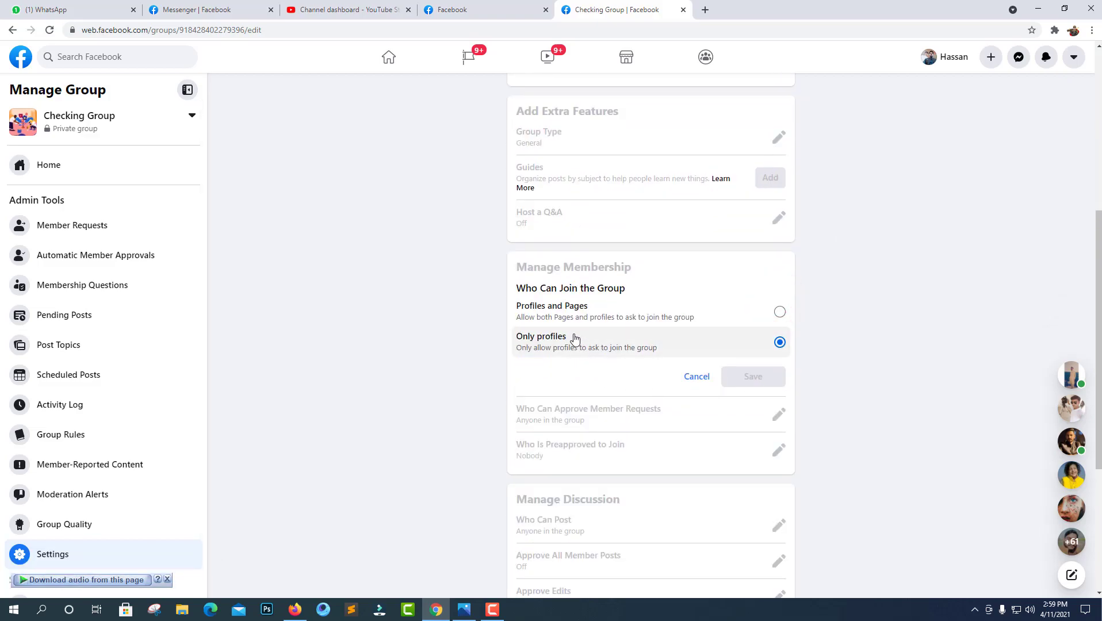
{"action": "left_click", "coordinate": [840, 331]}
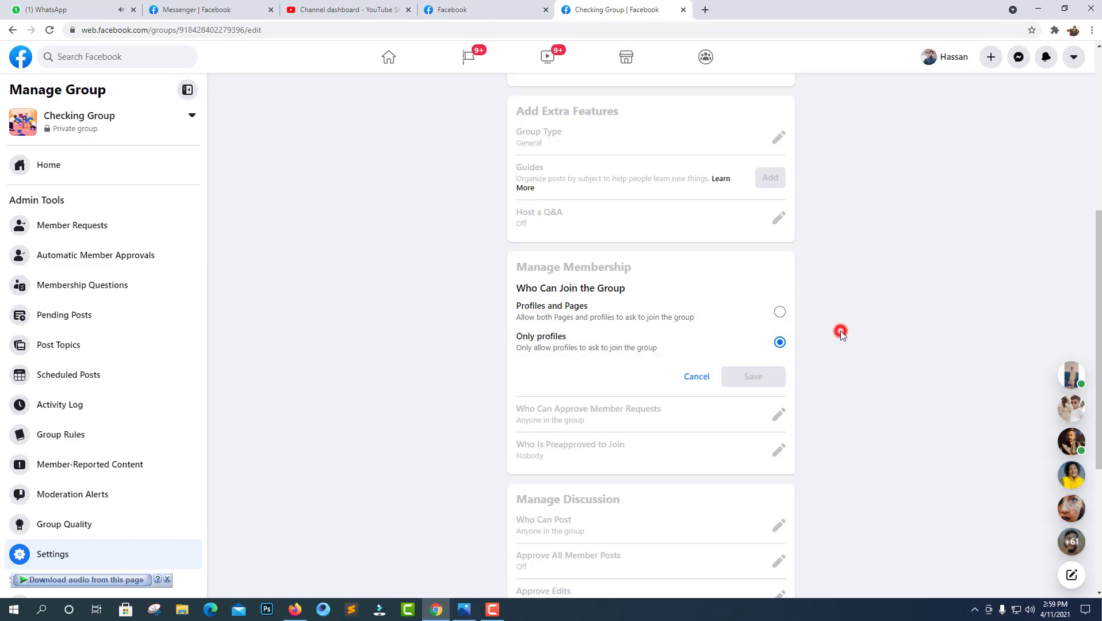
{"action": "left_click", "coordinate": [688, 376]}
- Look at the available ways to preapprove people for membership in the group, then close them
{"action": "scroll", "coordinate": [676, 333], "scroll_direction": "down", "scroll_amount": 3}
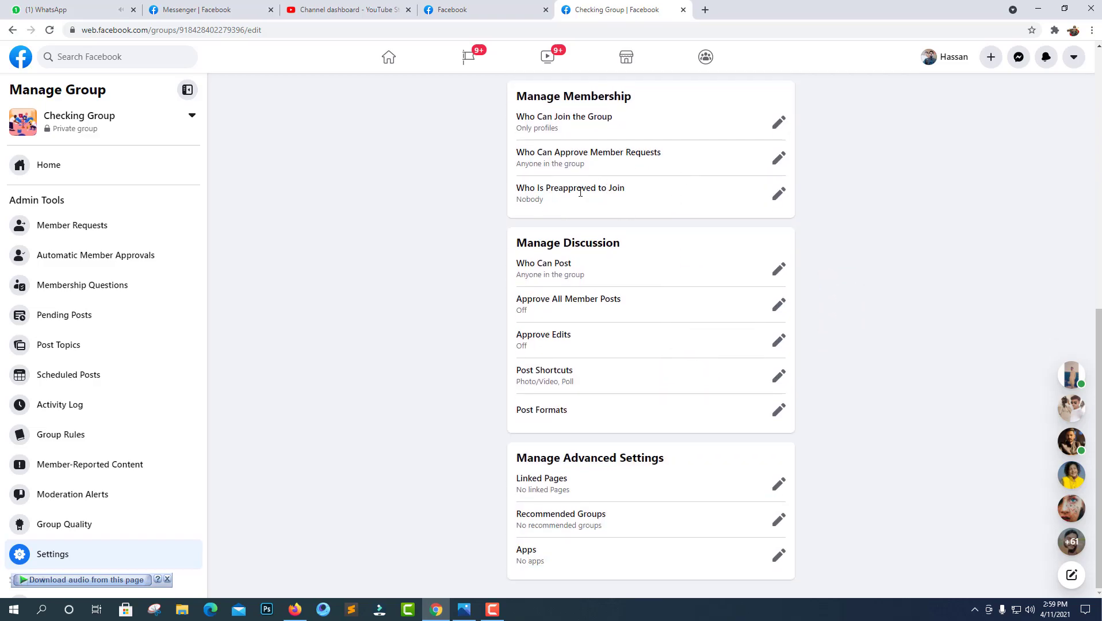
{"action": "left_click", "coordinate": [777, 193]}
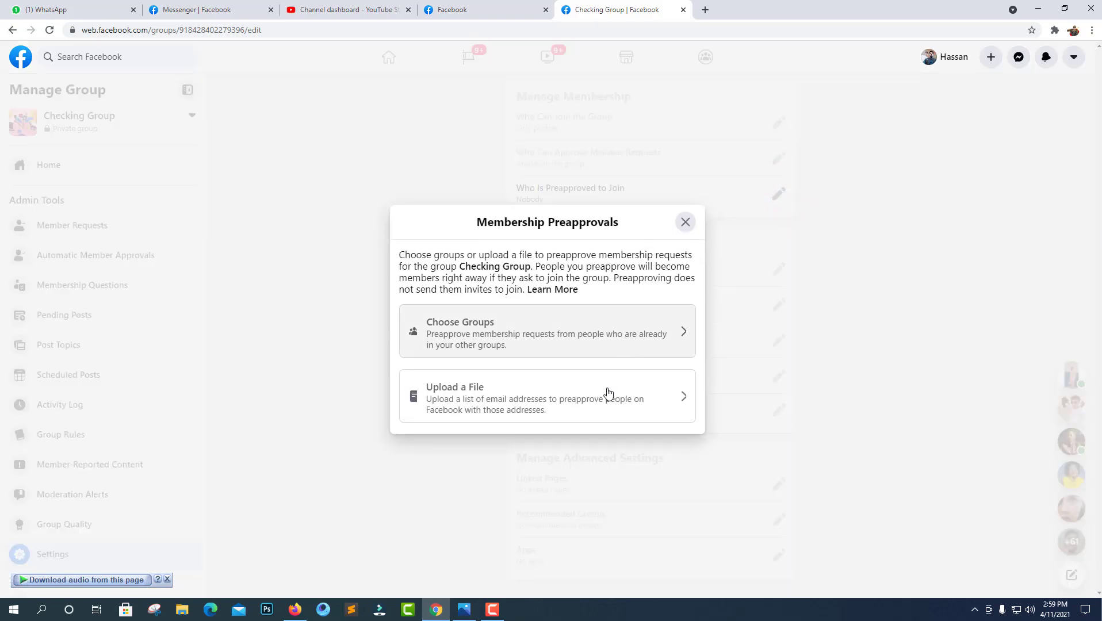
{"action": "left_click", "coordinate": [685, 223]}
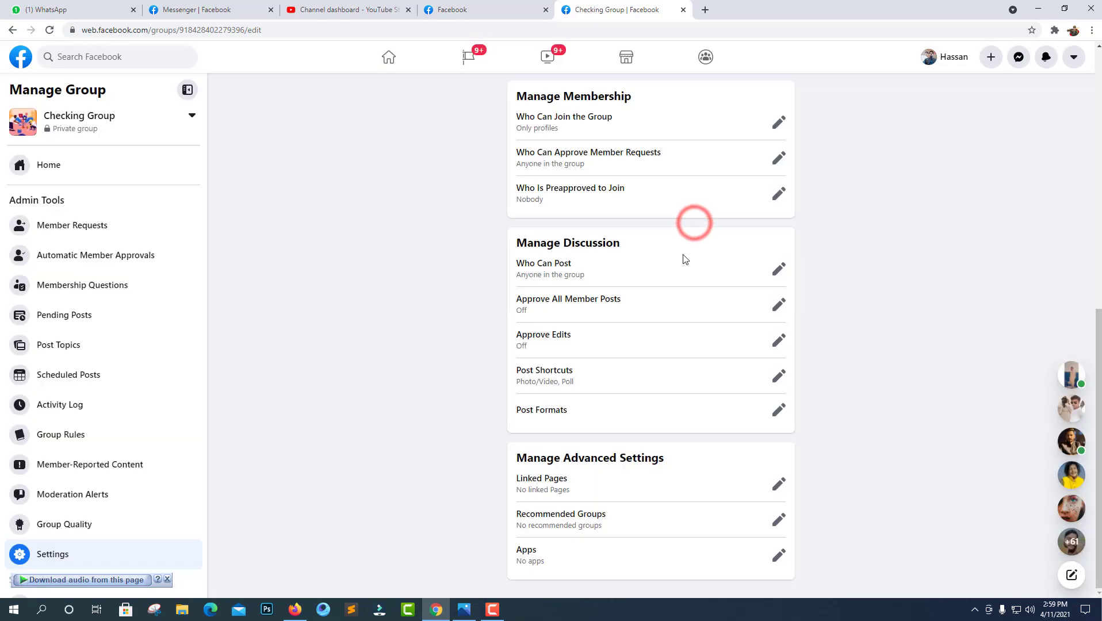
- Turn on approval of all member posts and save the setting
{"action": "left_click", "coordinate": [777, 304]}
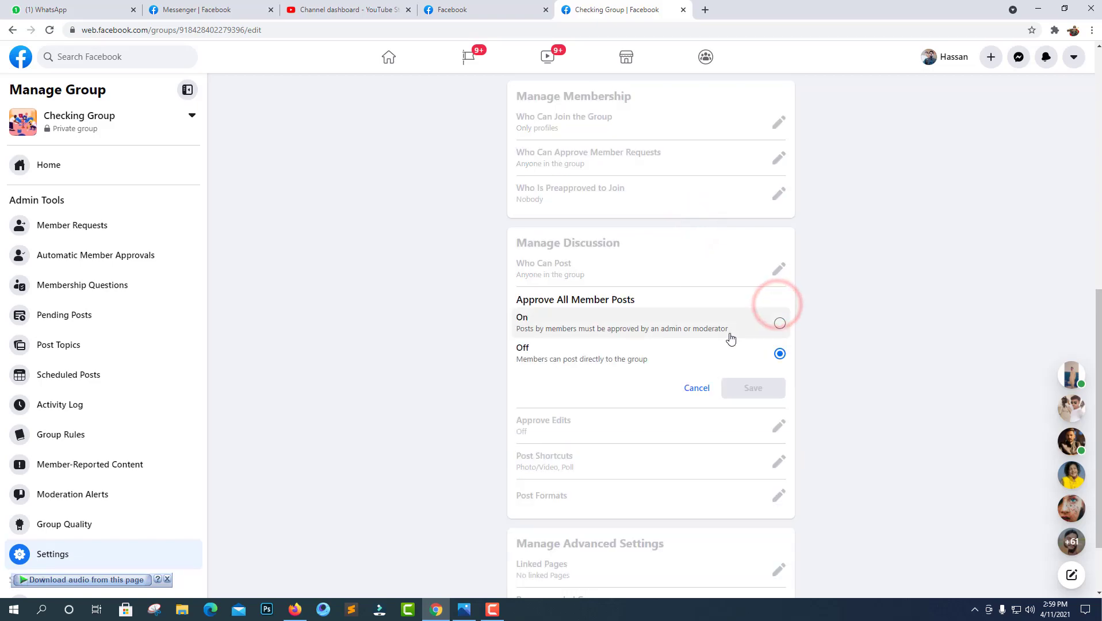
{"action": "left_click", "coordinate": [780, 323]}
{"action": "left_click", "coordinate": [762, 386]}
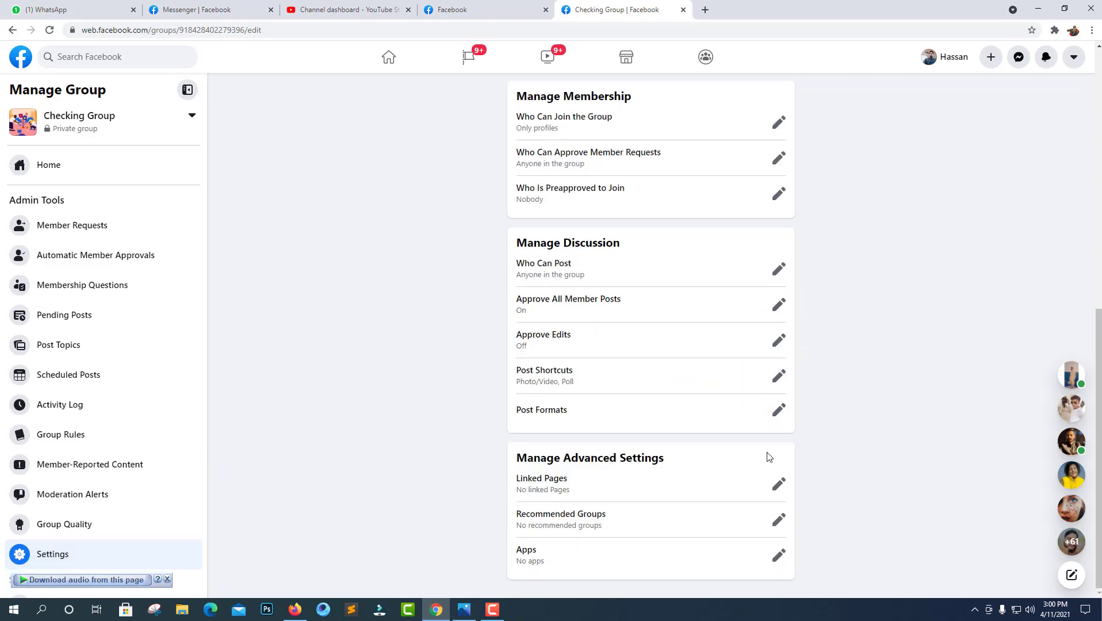
- Set the group color to purple in the group customization settings and save it
{"action": "scroll", "coordinate": [760, 543], "scroll_direction": "up", "scroll_amount": 8}
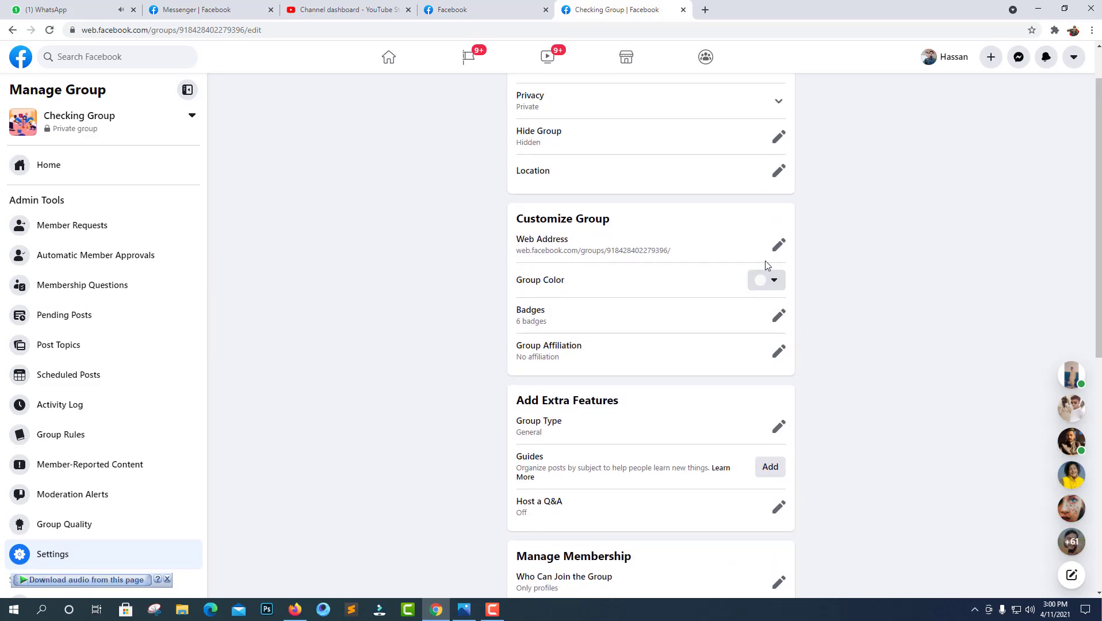
{"action": "left_click", "coordinate": [769, 280]}
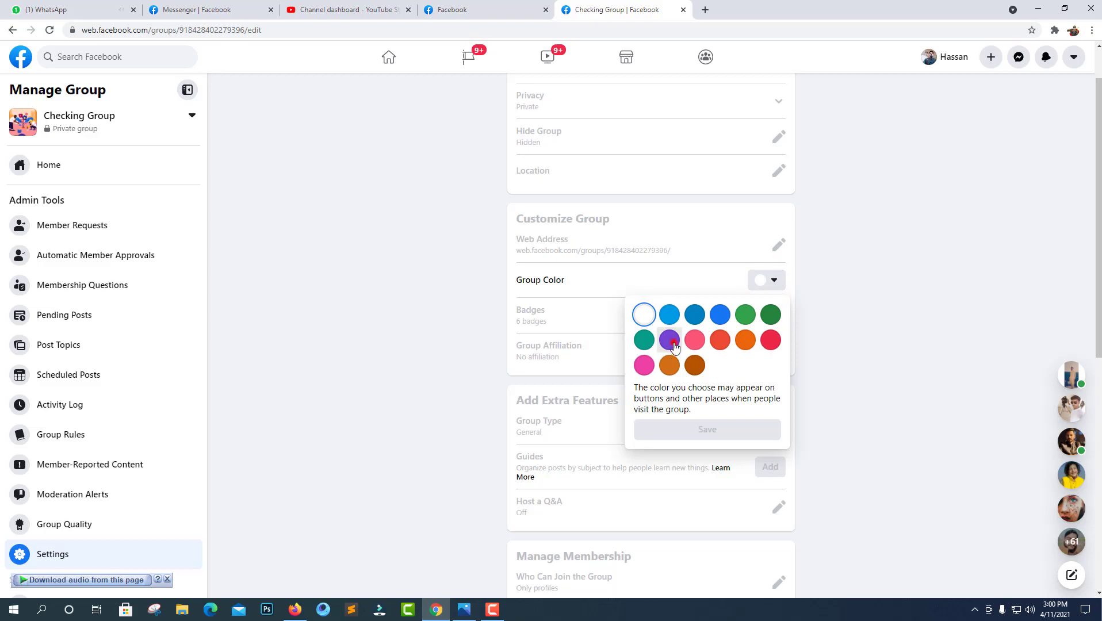
{"action": "left_click", "coordinate": [670, 342]}
{"action": "left_click", "coordinate": [731, 430]}
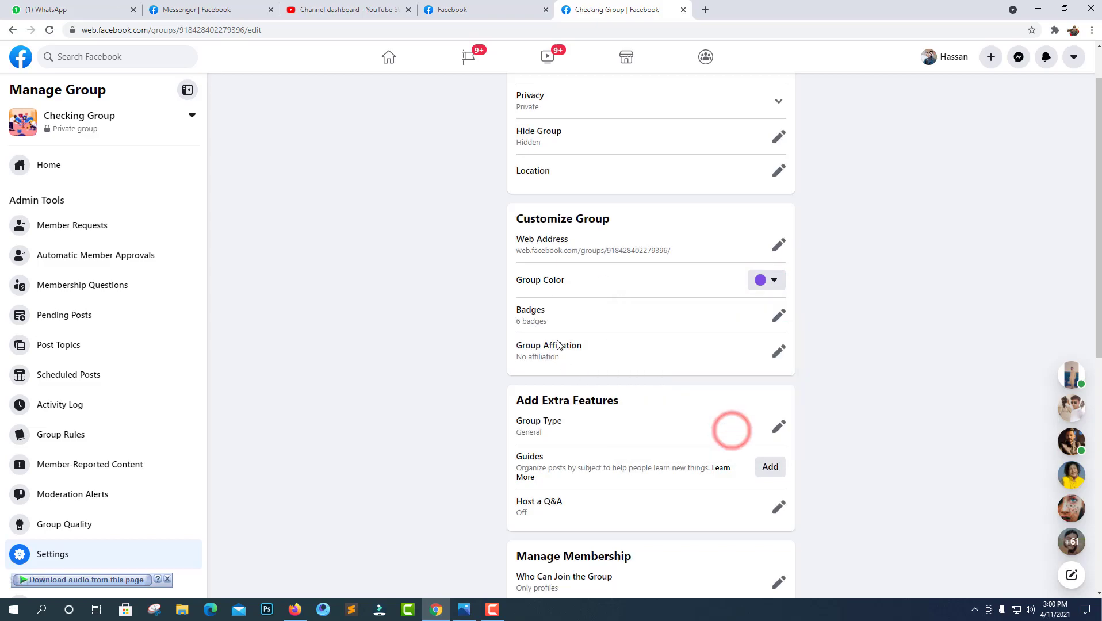
- Review the badges members can earn in the group, then cancel without changing the selection
{"action": "left_click", "coordinate": [779, 317]}
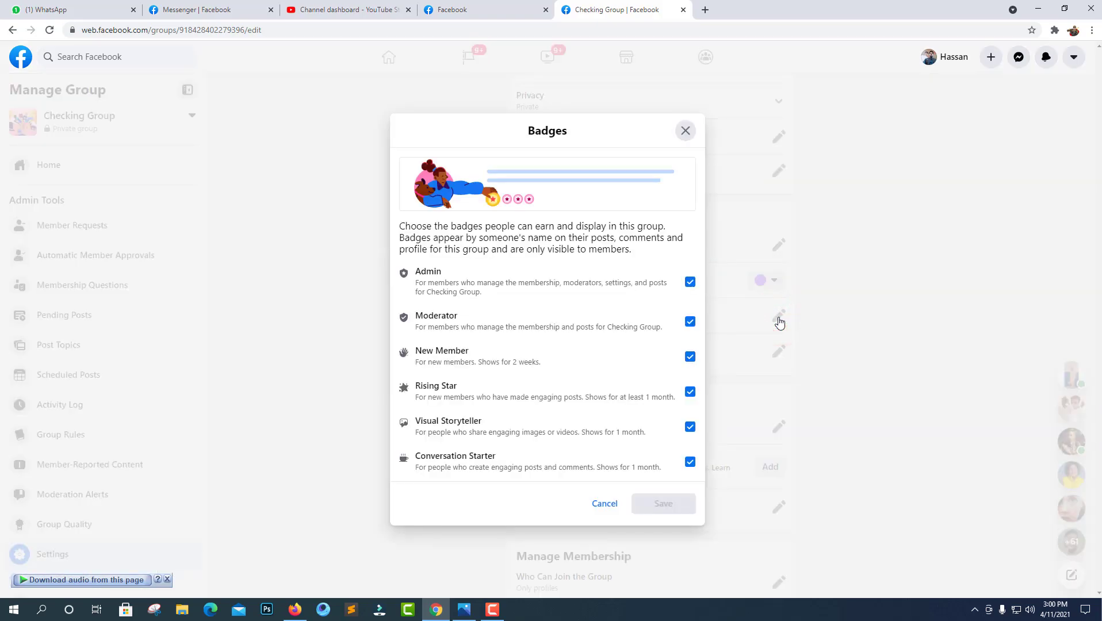
{"action": "left_click", "coordinate": [612, 502]}
{"action": "scroll", "coordinate": [661, 362], "scroll_direction": "down", "scroll_amount": 1}
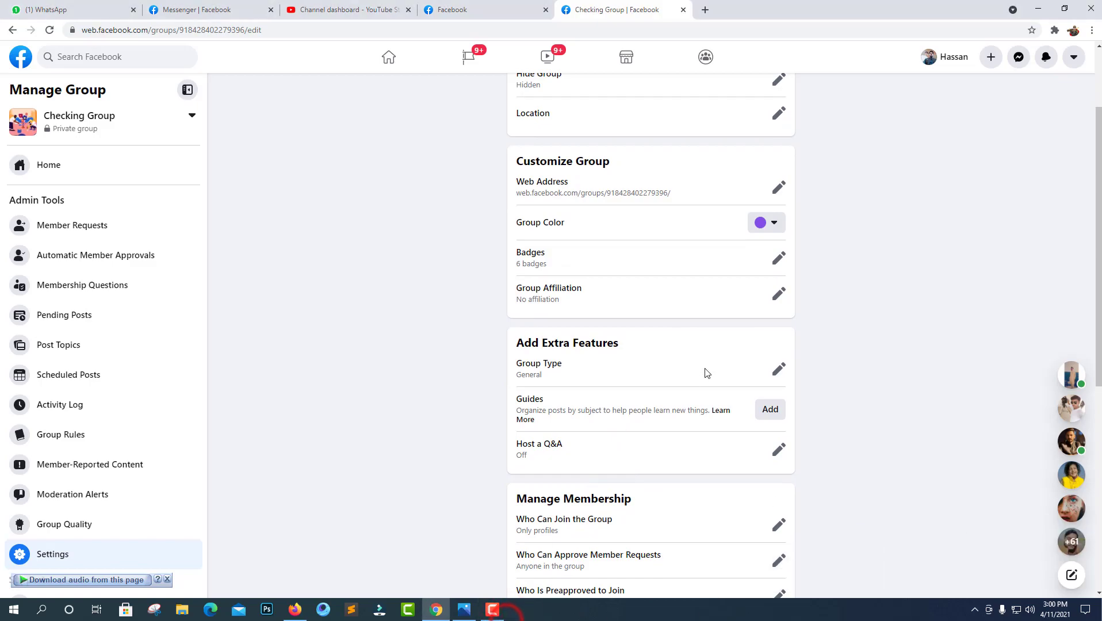
{"action": "scroll", "coordinate": [706, 373], "scroll_direction": "down", "scroll_amount": 2}
{"action": "scroll", "coordinate": [115, 357], "scroll_direction": "down", "scroll_amount": 1}
- Check the member requests and try to set automatic member approvals to a Facebook account age of 2 Years
{"action": "left_click", "coordinate": [162, 579]}
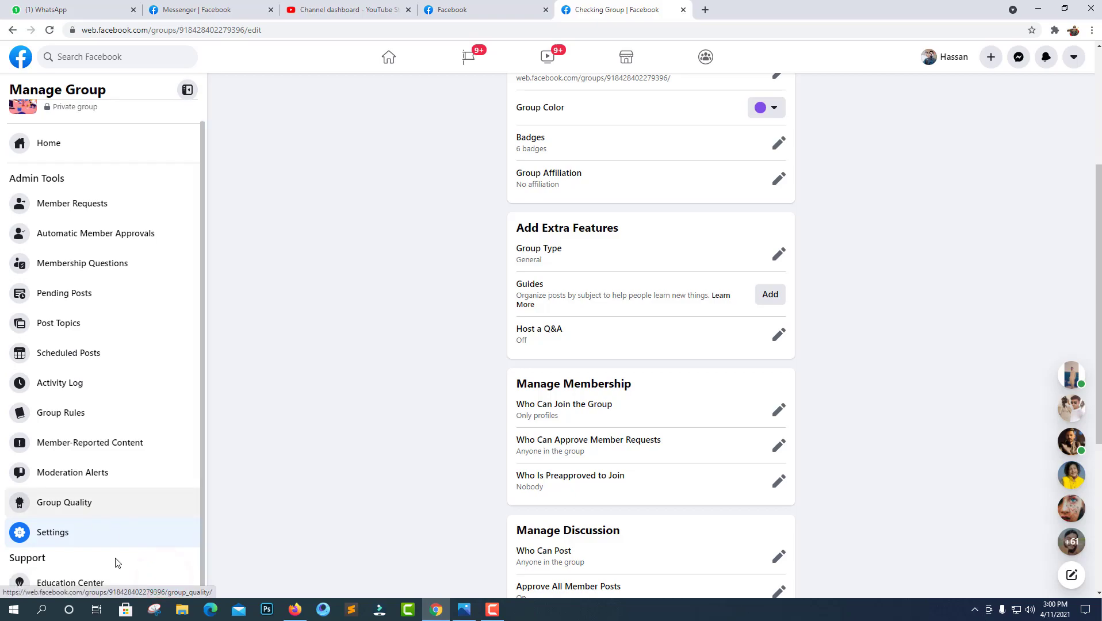
{"action": "left_click", "coordinate": [97, 205]}
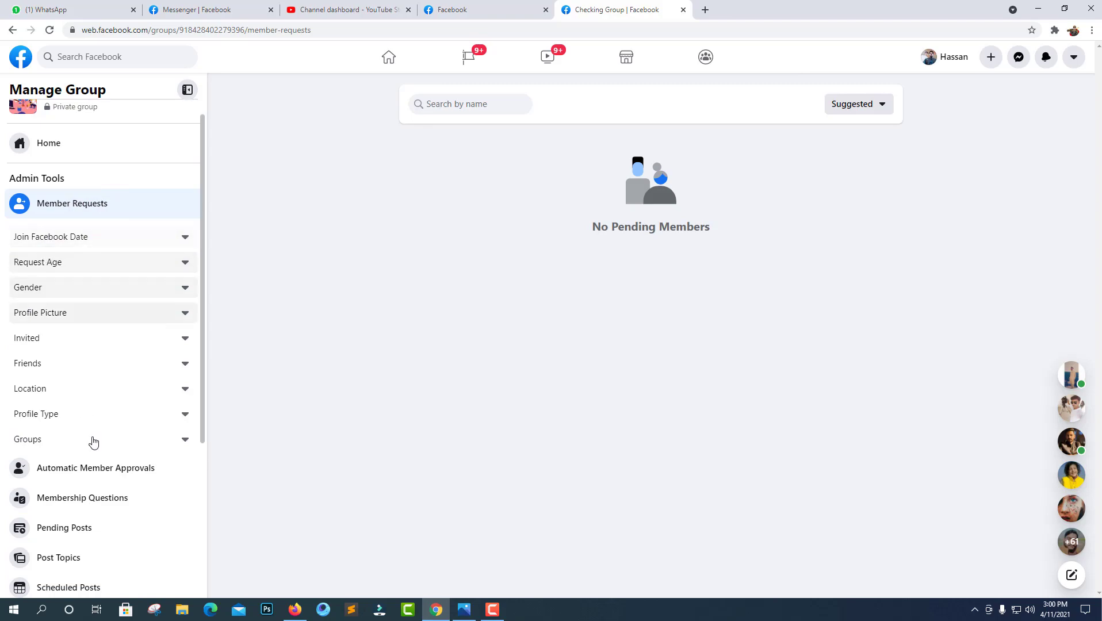
{"action": "left_click", "coordinate": [105, 468]}
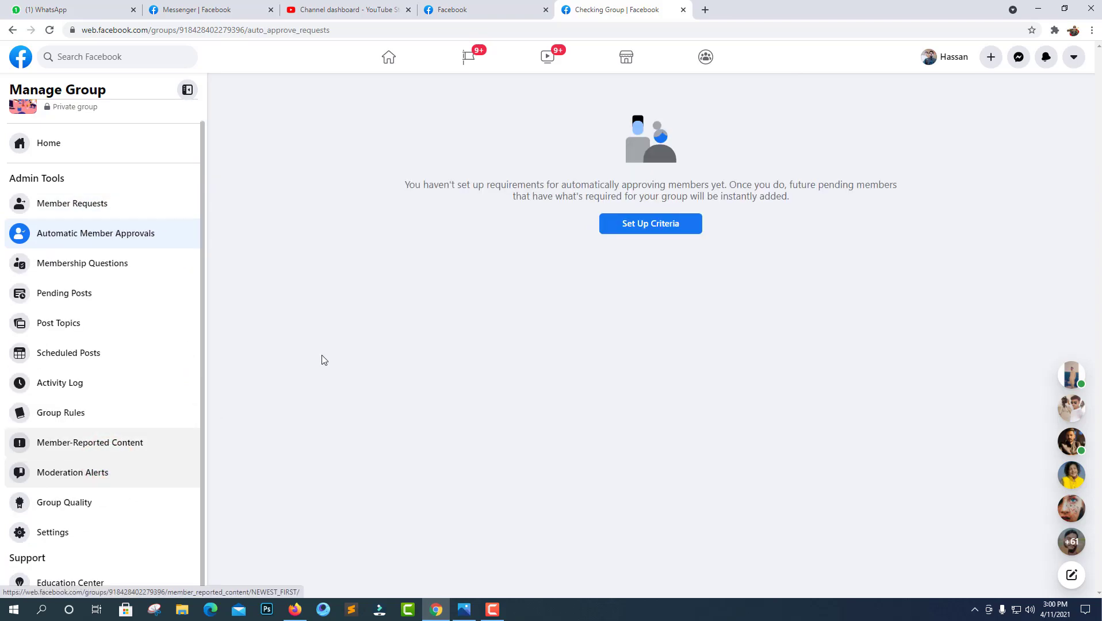
{"action": "left_click", "coordinate": [619, 226]}
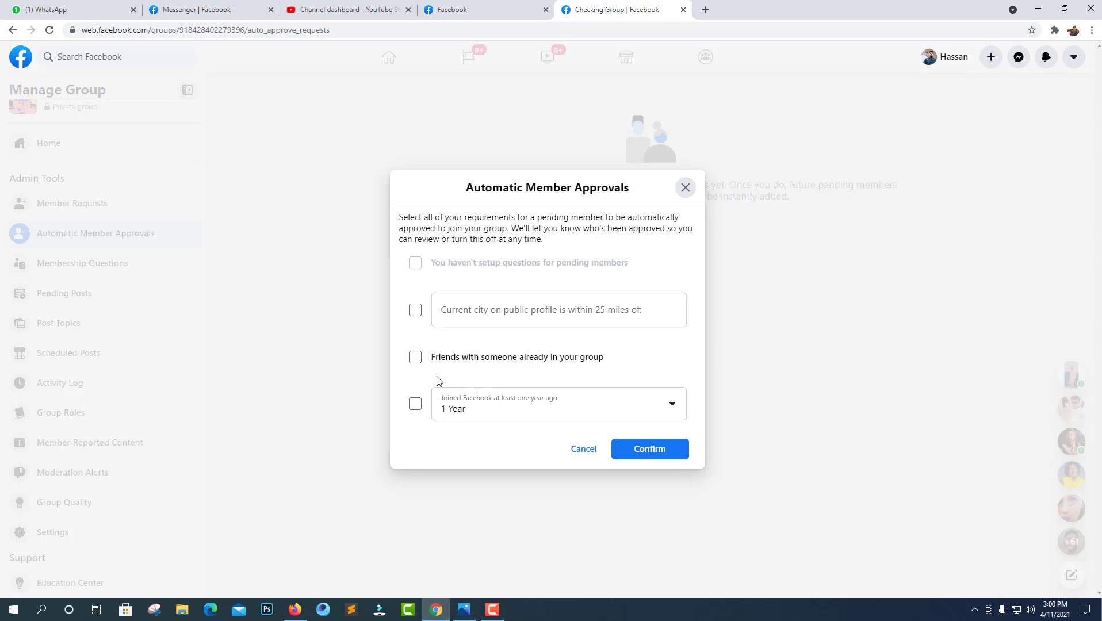
{"action": "left_click", "coordinate": [581, 406]}
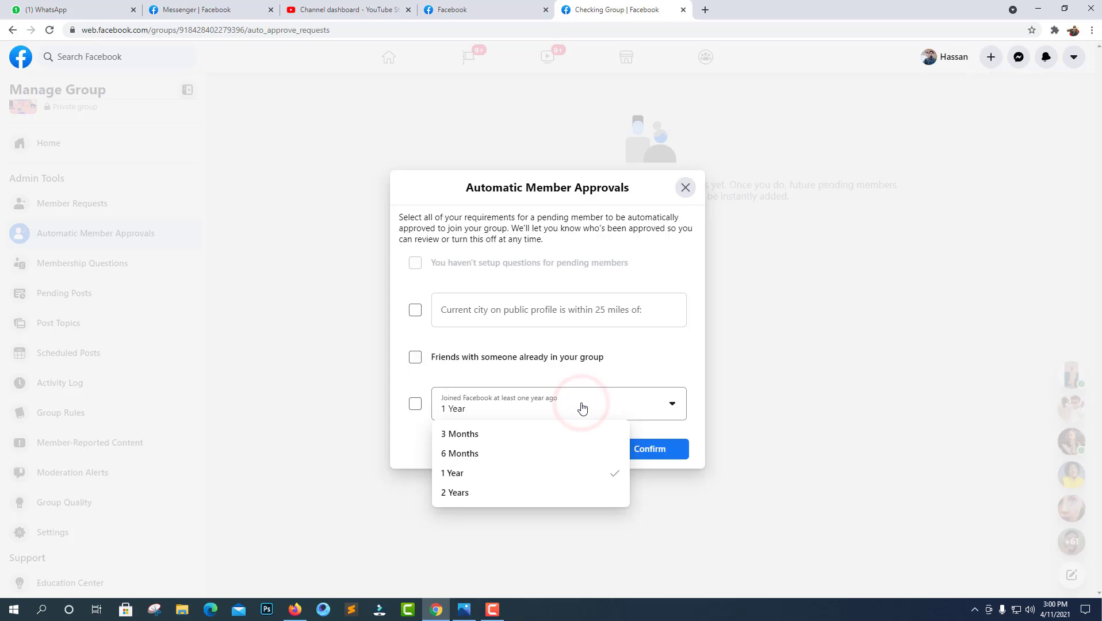
{"action": "left_click", "coordinate": [472, 491]}
{"action": "left_click", "coordinate": [657, 448]}
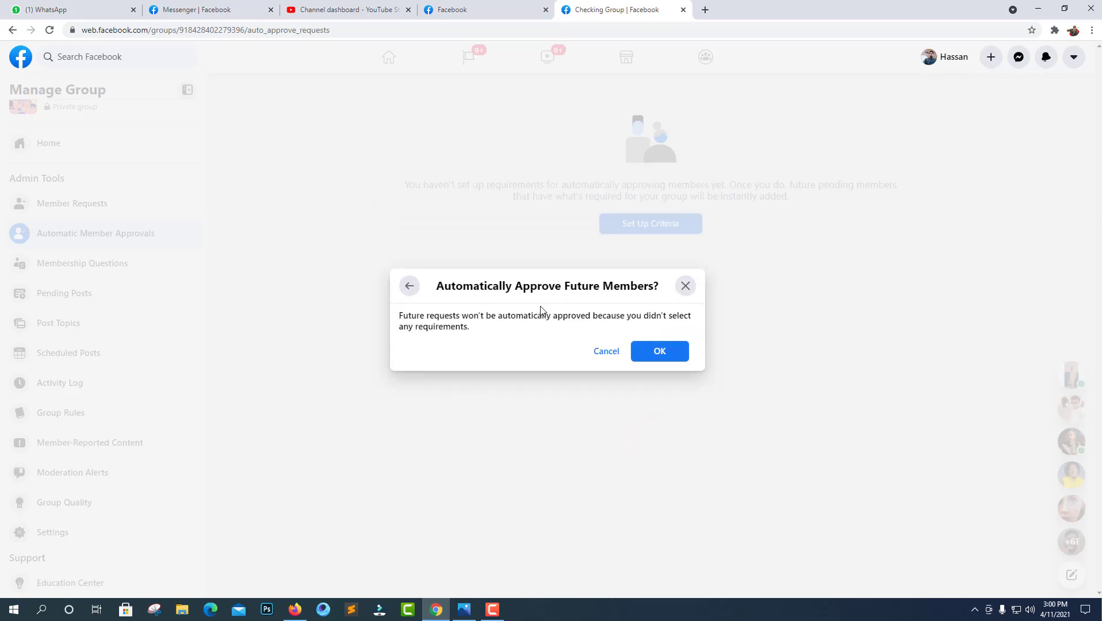
{"action": "left_click", "coordinate": [646, 357]}
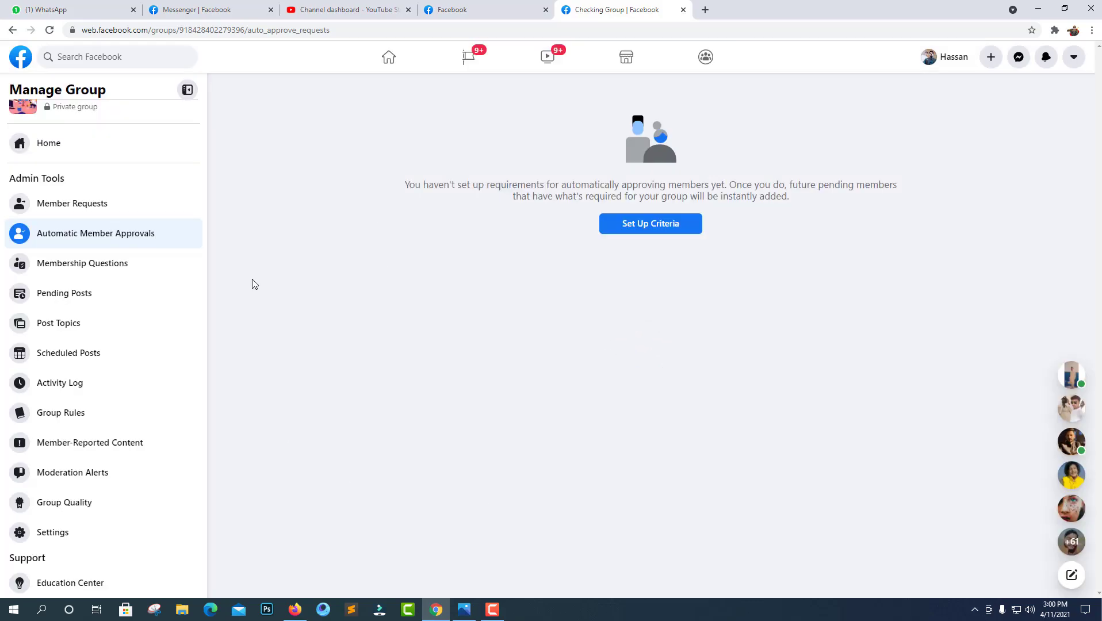
- Create the checkbox membership question "hello who one add you here ?" with the options "me ?" and "friend ?", and save it
{"action": "left_click", "coordinate": [104, 263]}
{"action": "left_click", "coordinate": [666, 260]}
{"action": "left_click", "coordinate": [499, 302]}
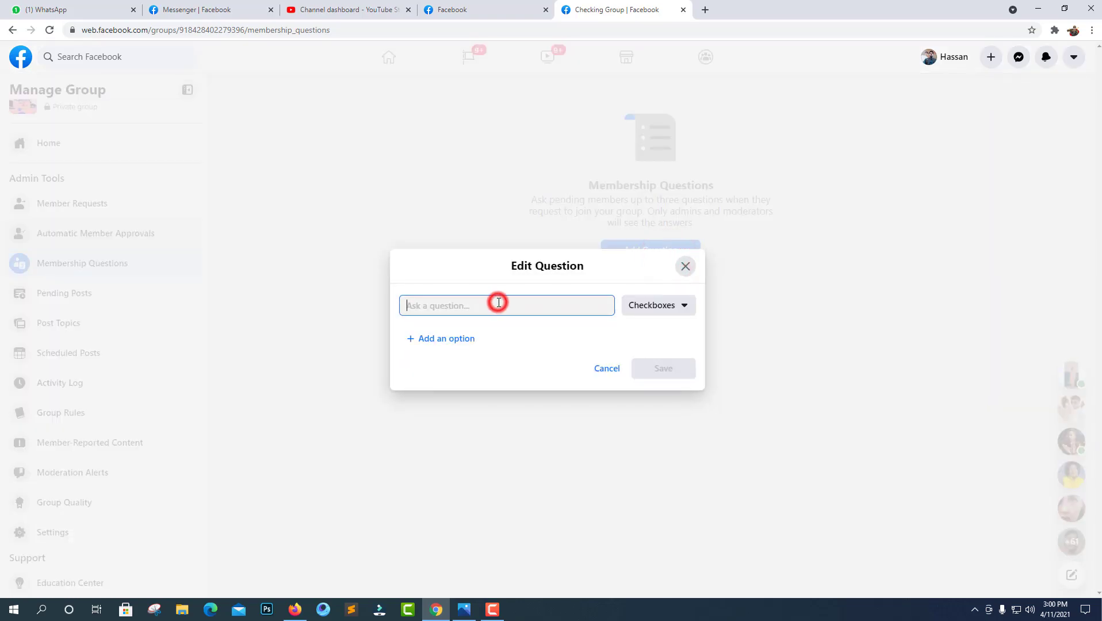
{"action": "type", "text": "he"}
{"action": "left_click", "coordinate": [460, 343]}
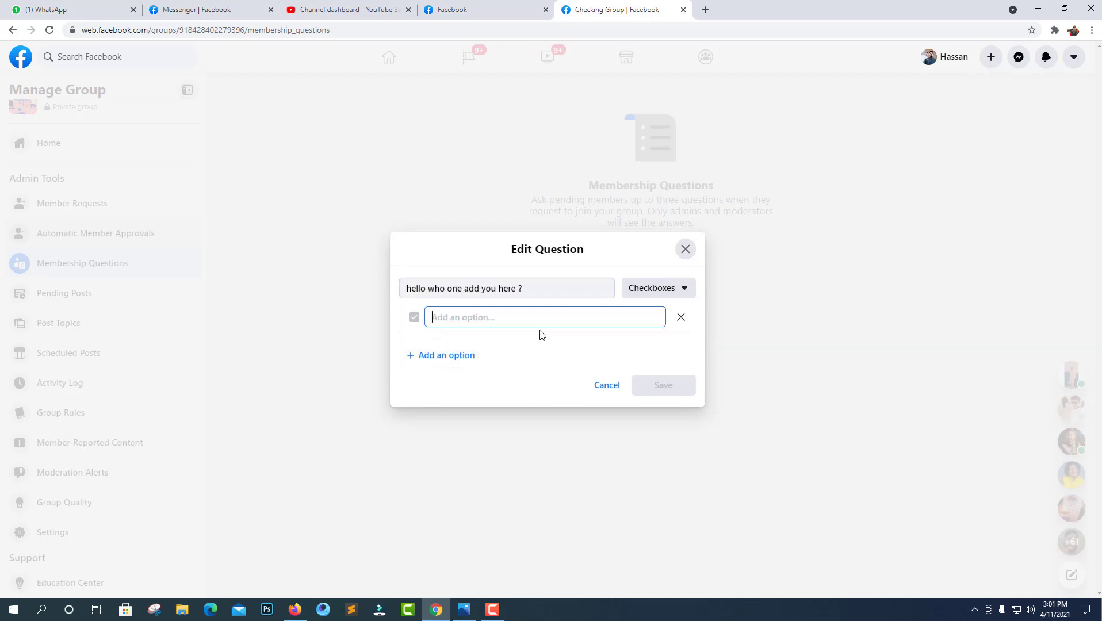
{"action": "type", "text": "m"}
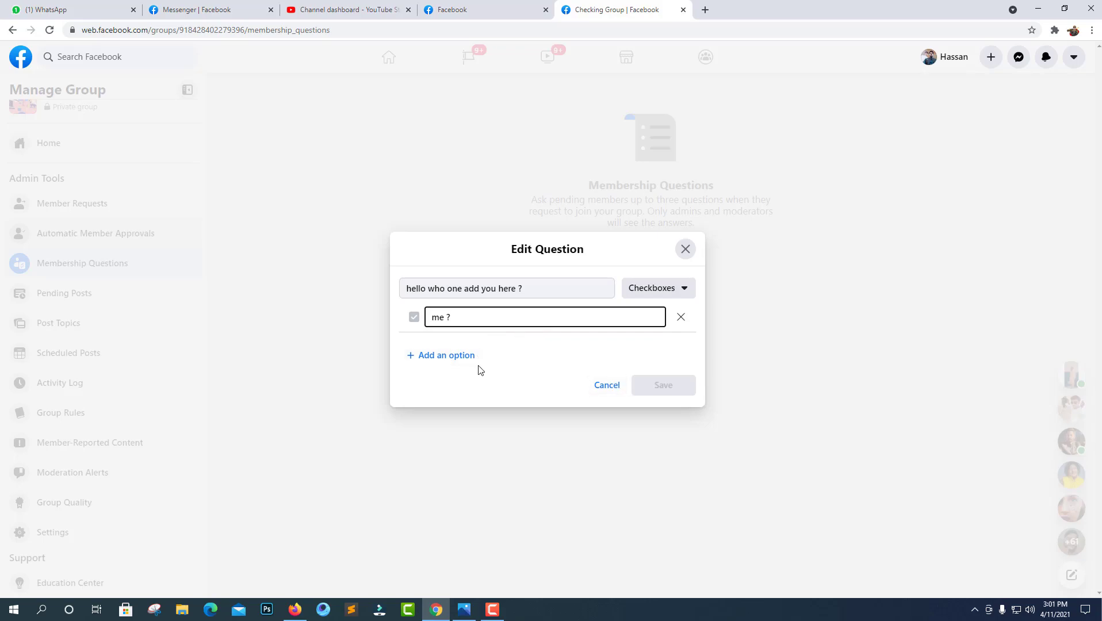
{"action": "left_click", "coordinate": [457, 355]}
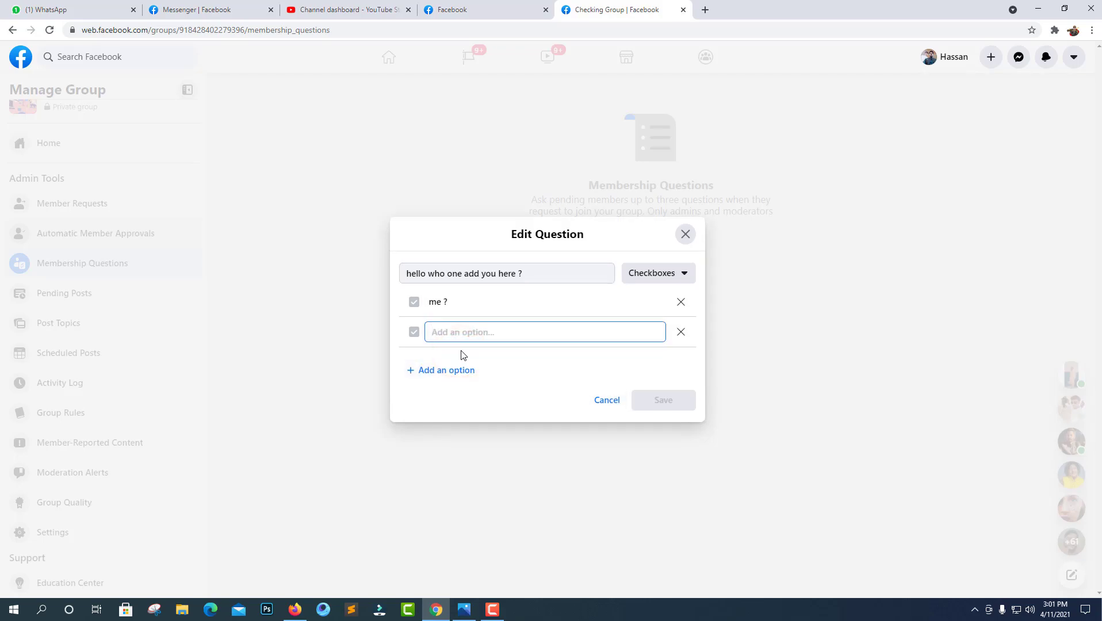
{"action": "type", "text": "friend ?"}
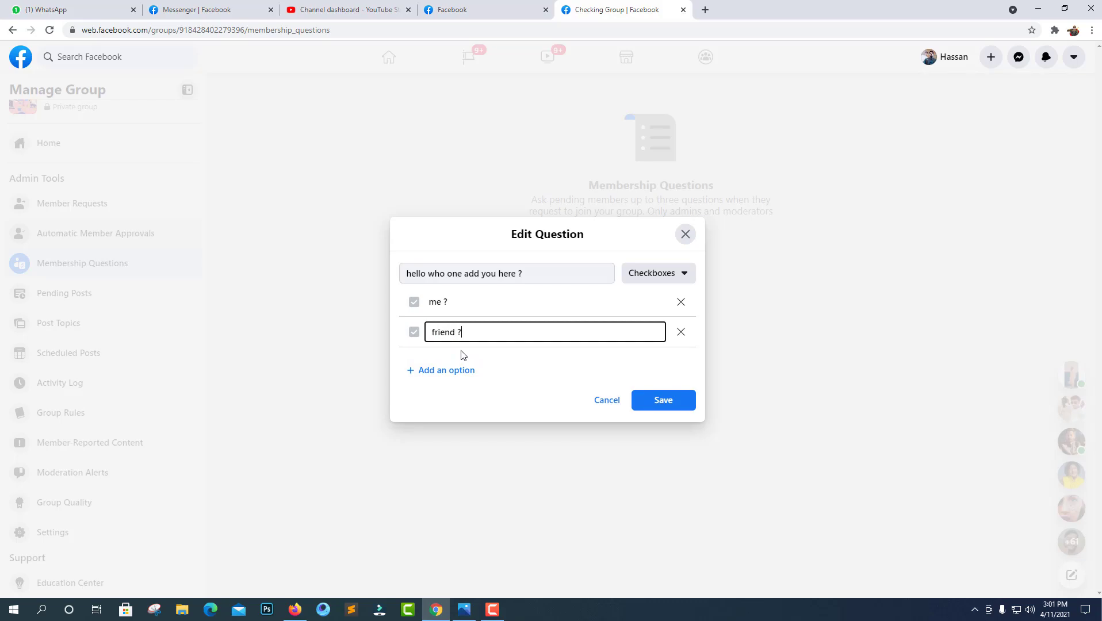
{"action": "left_click", "coordinate": [460, 368]}
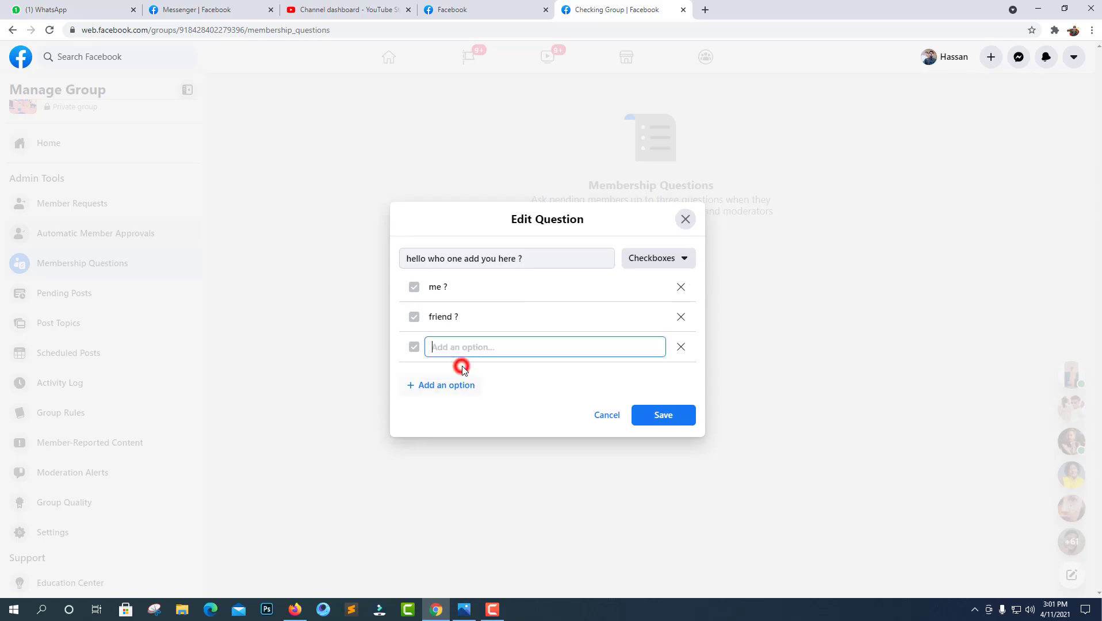
{"action": "left_click", "coordinate": [666, 409]}
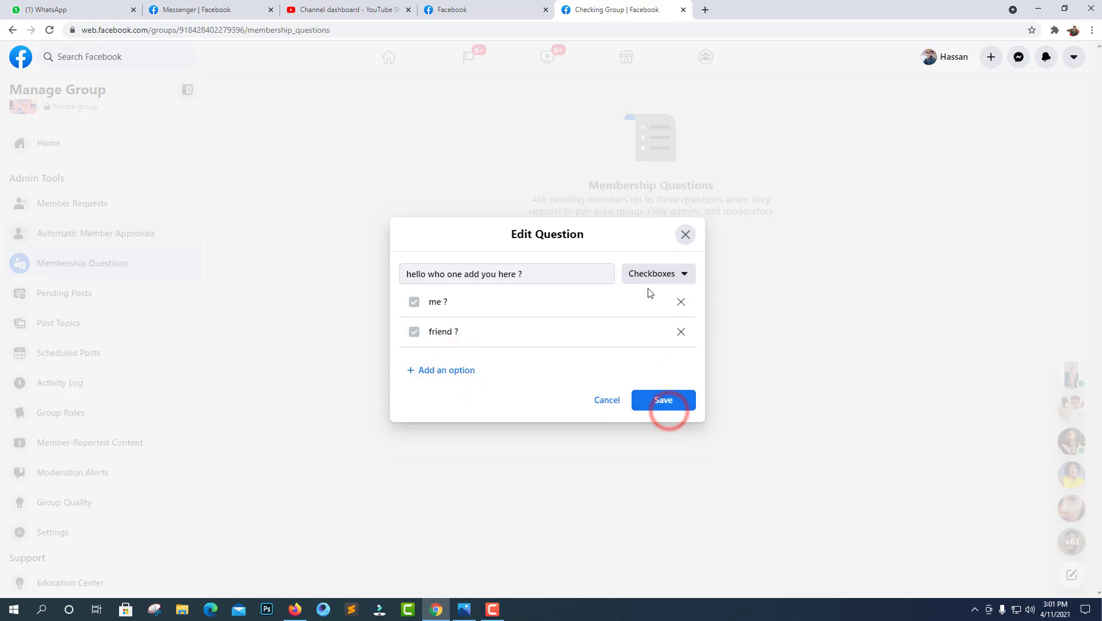
{"action": "left_click", "coordinate": [648, 406]}
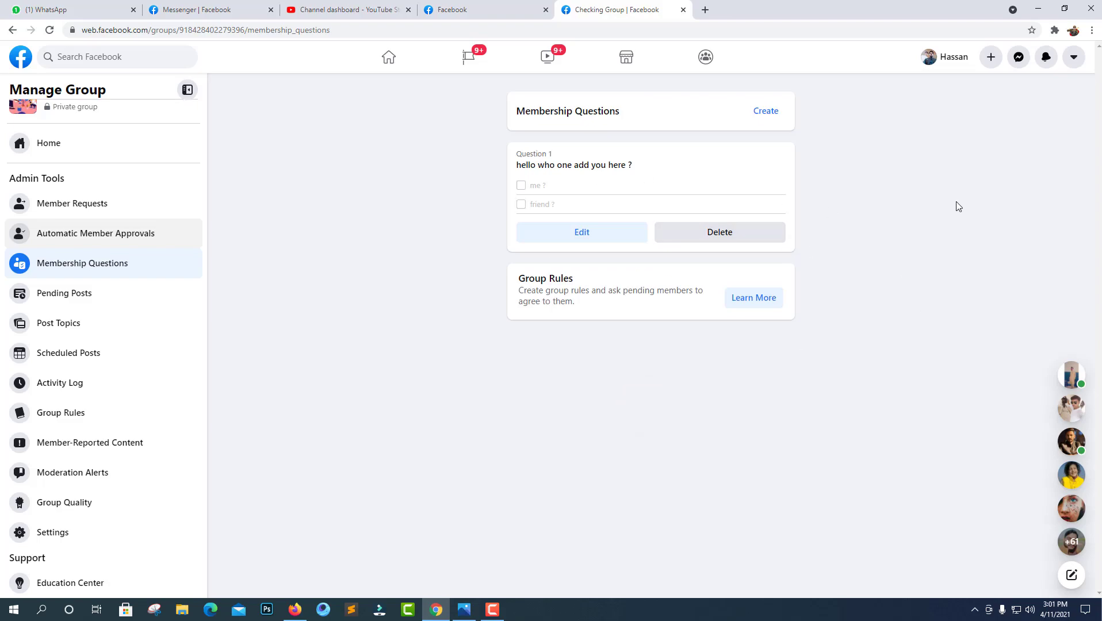
- Examine the group's pending posts and the sorting choices for post topics
{"action": "left_click", "coordinate": [88, 296]}
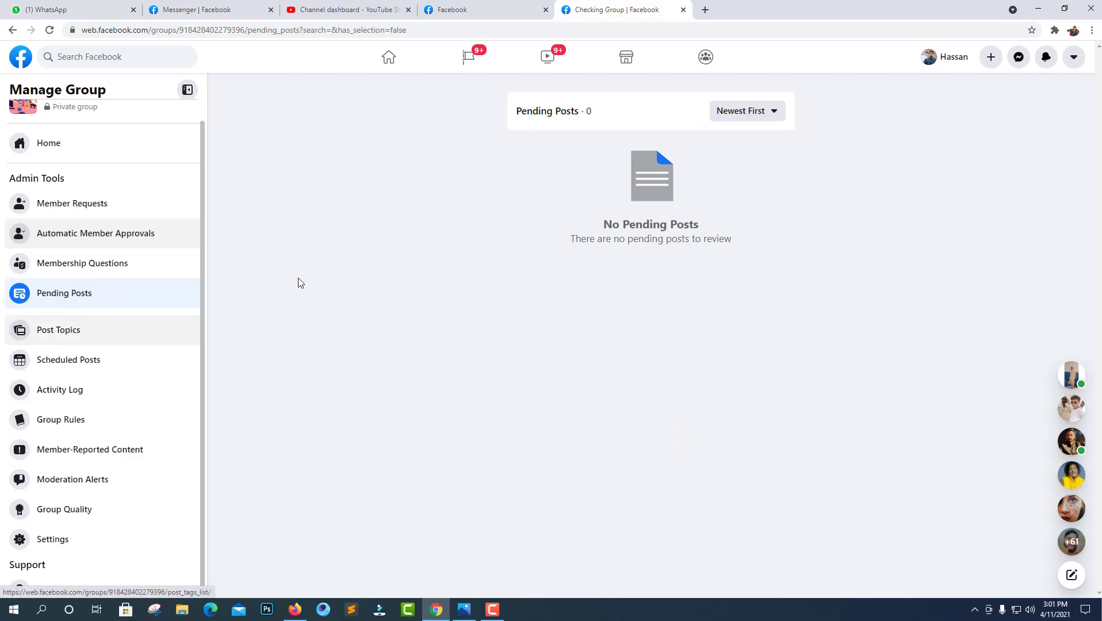
{"action": "left_click", "coordinate": [732, 123]}
{"action": "left_click", "coordinate": [89, 331]}
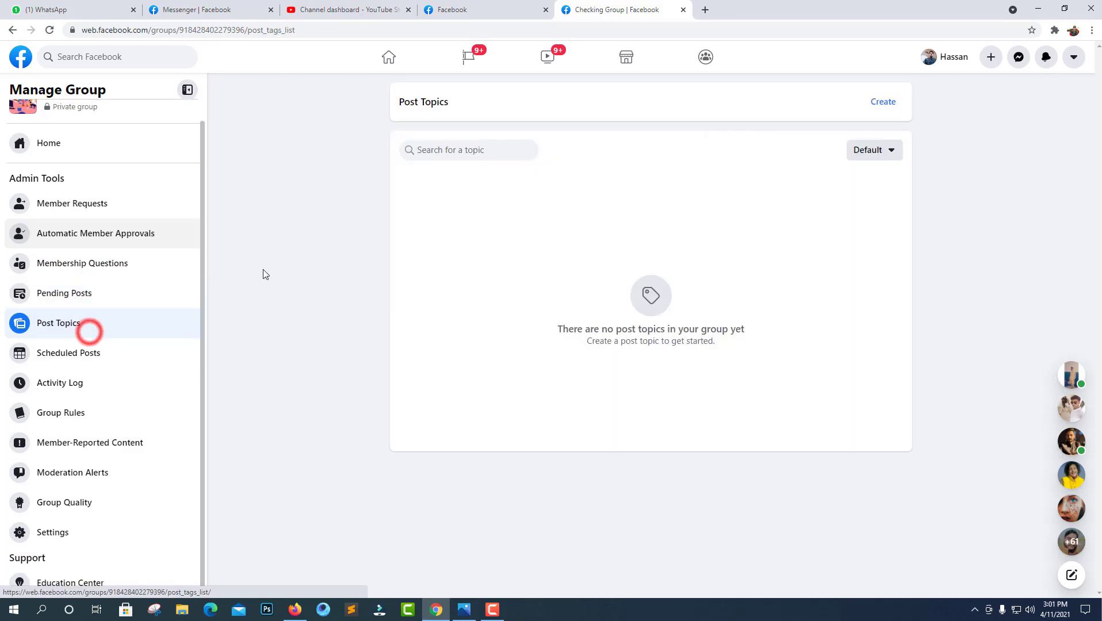
{"action": "left_click", "coordinate": [870, 149]}
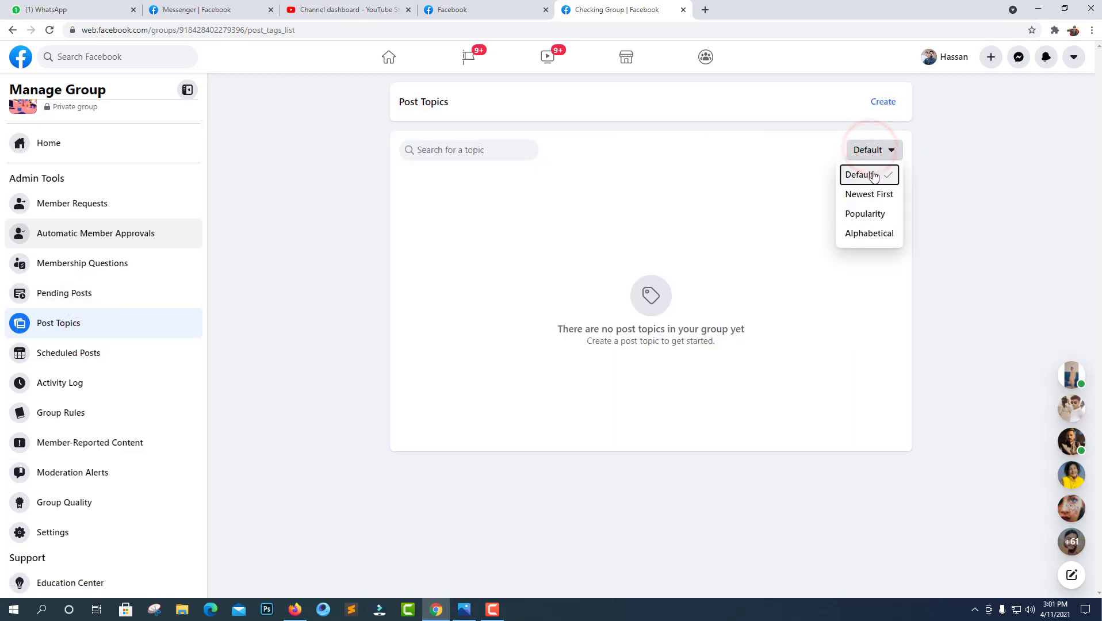
{"action": "left_click", "coordinate": [869, 350]}
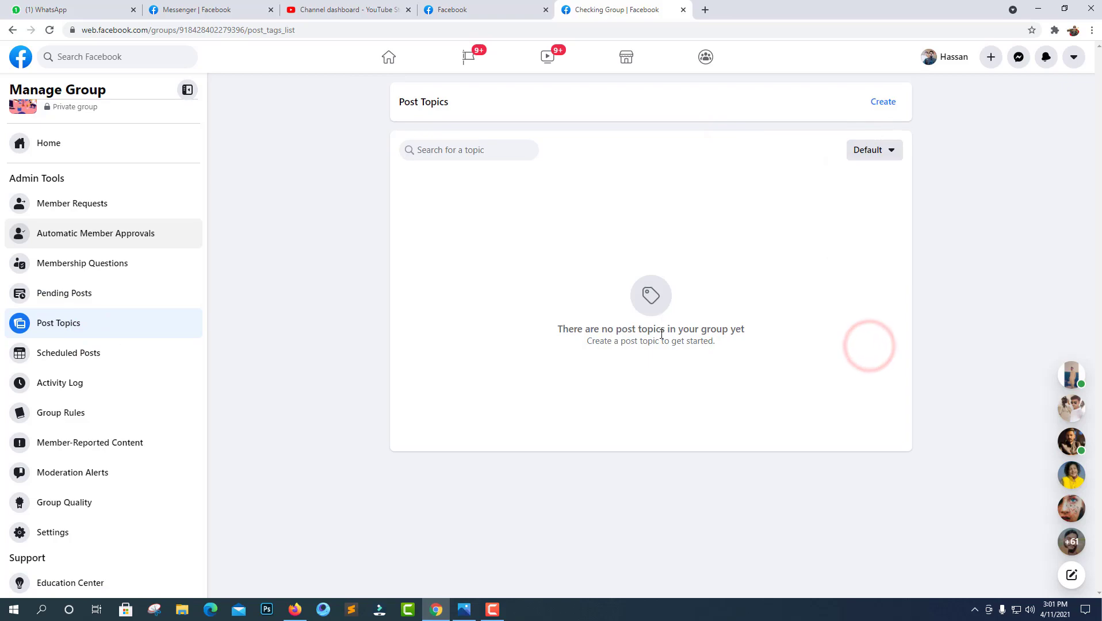
{"action": "left_click_drag", "start_coordinate": [629, 336], "coordinate": [673, 341]}
{"action": "left_click", "coordinate": [750, 332]}
{"action": "left_click", "coordinate": [705, 337]}
{"action": "left_click", "coordinate": [873, 150]}
- Create two post topics for the group named "youtube" and "facebook"
{"action": "left_click", "coordinate": [888, 99]}
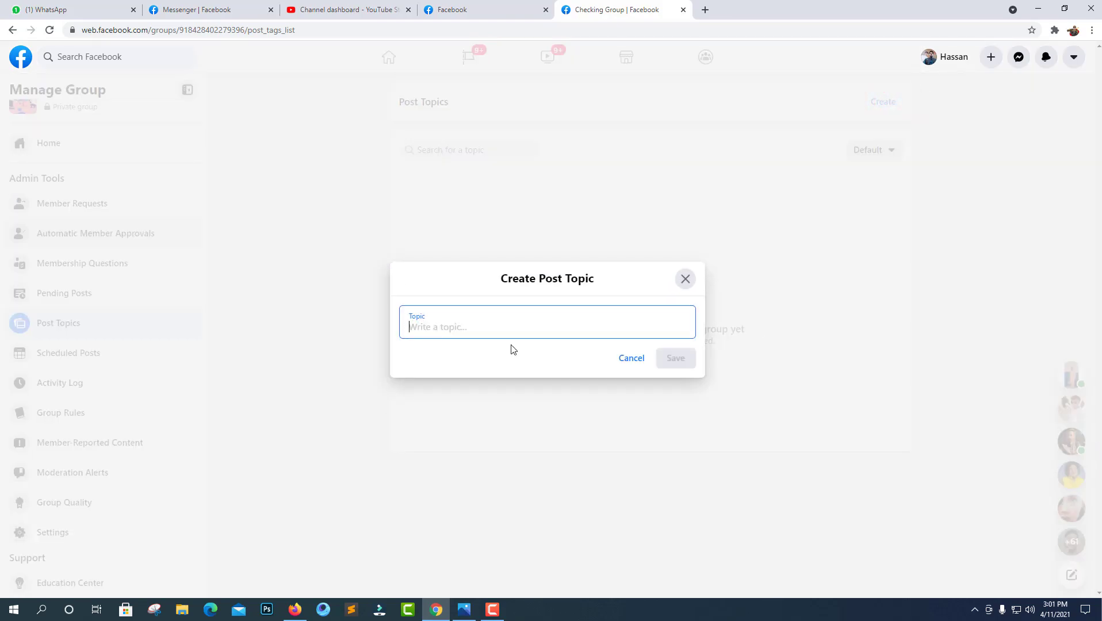
{"action": "type", "text": "youtube"}
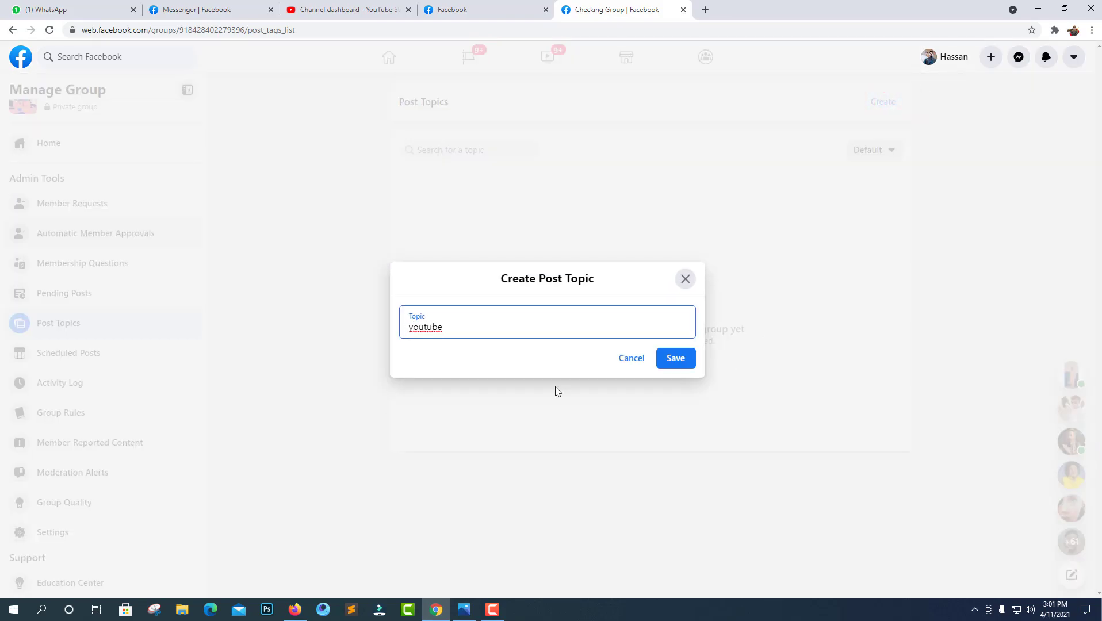
{"action": "left_click", "coordinate": [688, 359]}
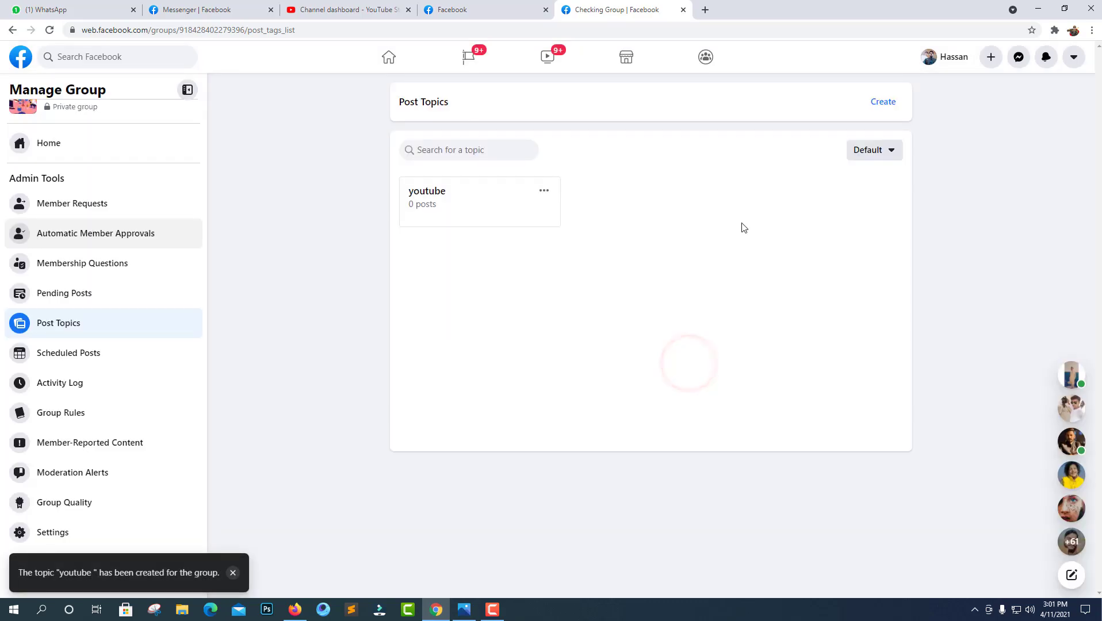
{"action": "left_click", "coordinate": [874, 104]}
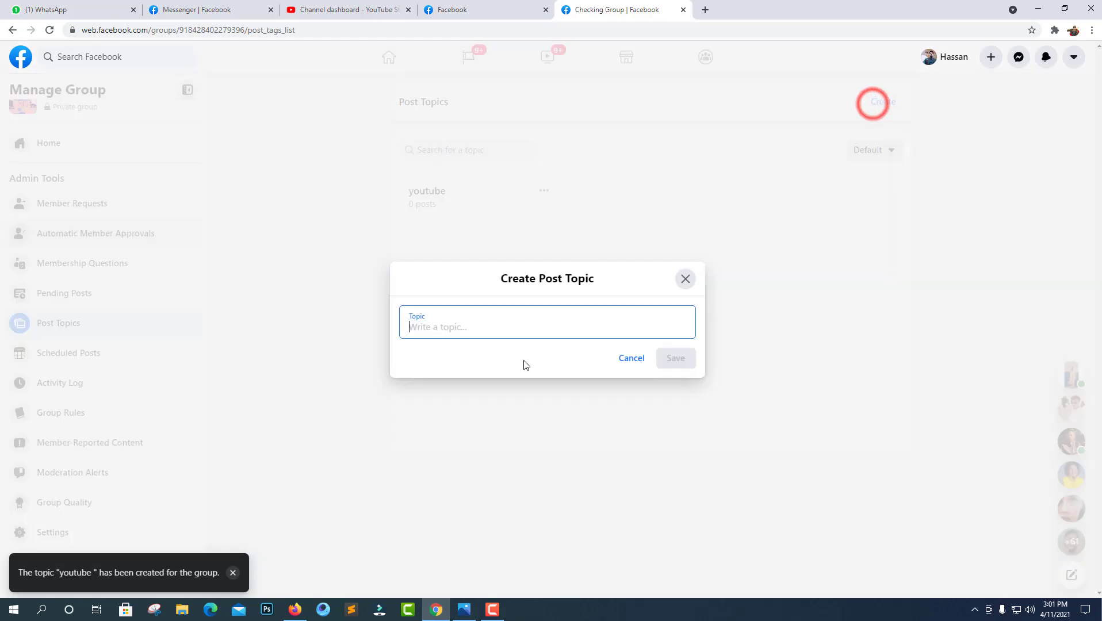
{"action": "type", "text": "facebook"}
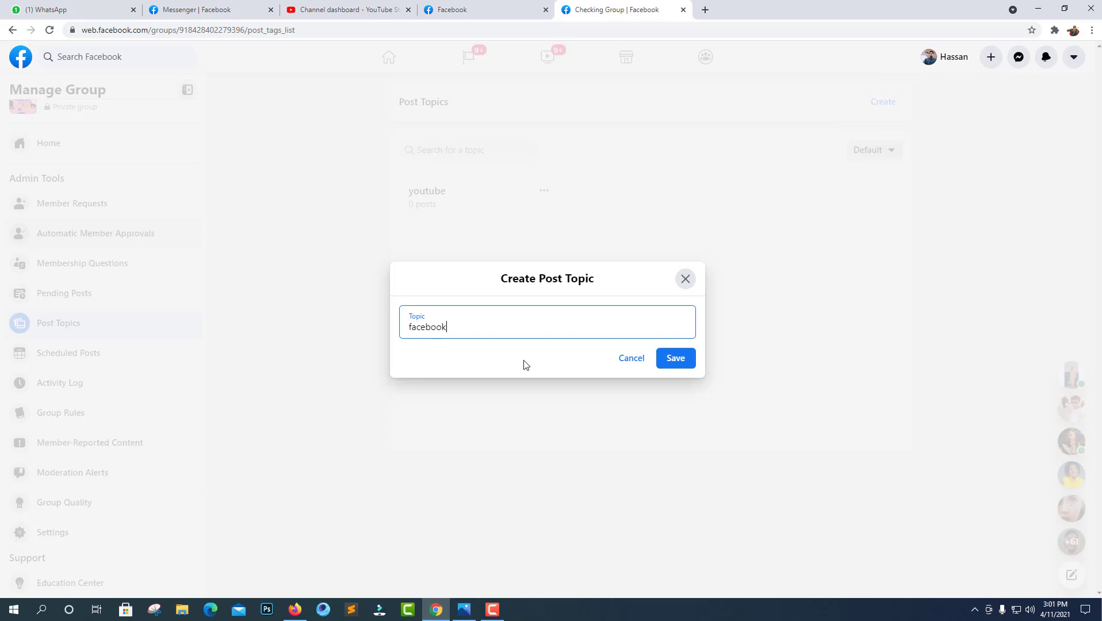
{"action": "key", "text": "Return"}
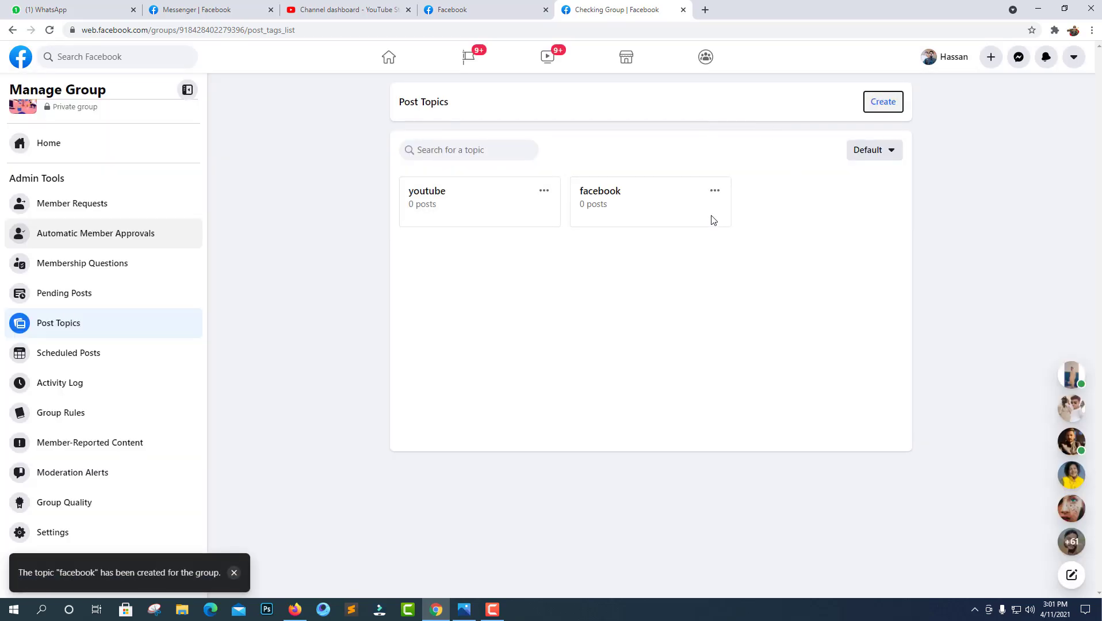
- Add a third post topic named "instagram" and save it
{"action": "left_click", "coordinate": [891, 107]}
{"action": "type", "text": "what"}
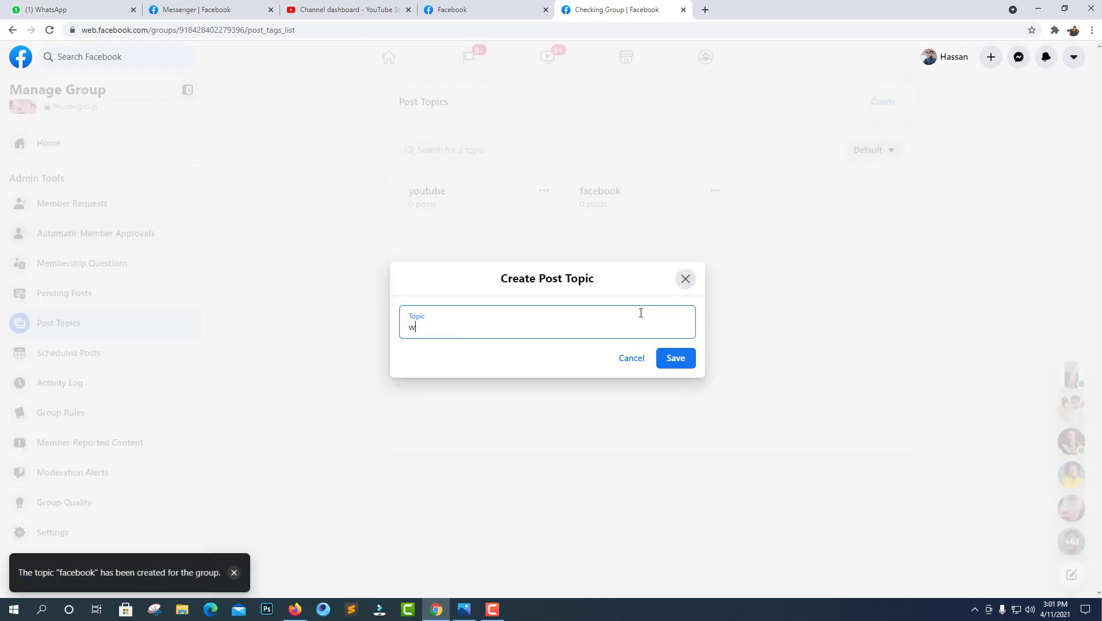
{"action": "key", "text": "BackSpace"}
{"action": "key", "text": "BackSpace"}
{"action": "type", "text": "ins"}
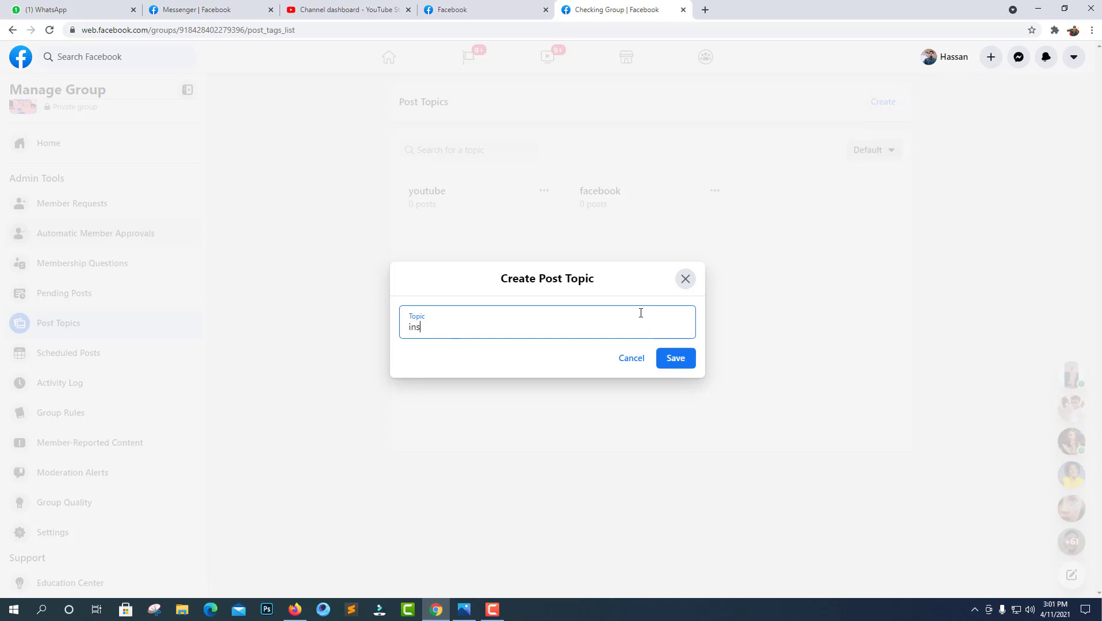
{"action": "type", "text": "tagram"}
{"action": "left_click", "coordinate": [676, 368]}
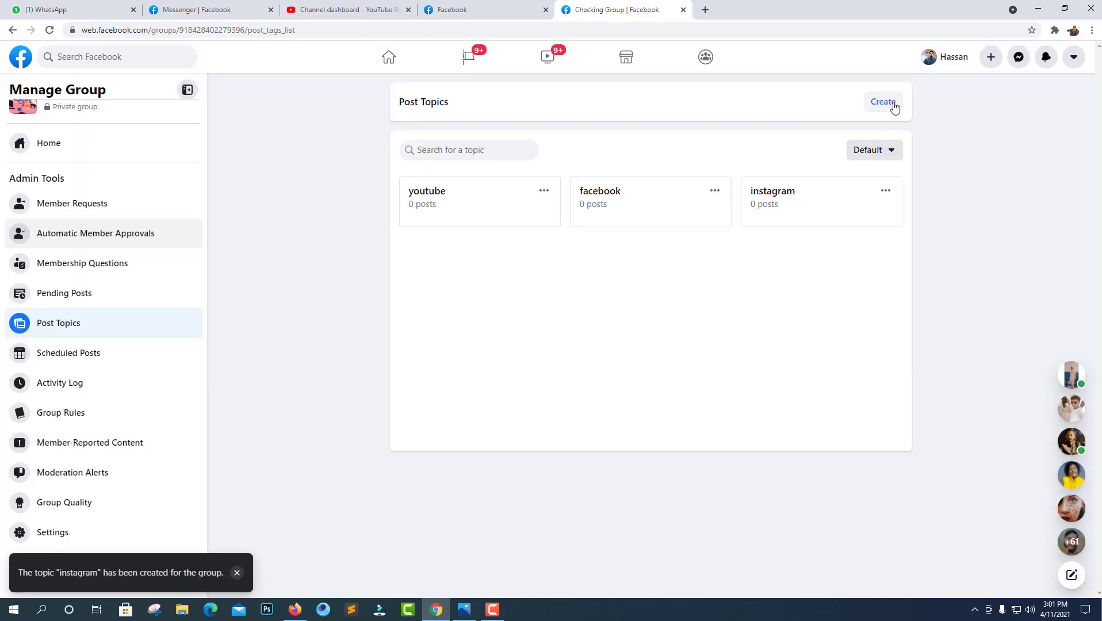
- Add a fourth post topic named "twitter" and save it
{"action": "left_click", "coordinate": [883, 102]}
{"action": "type", "text": "twitter"}
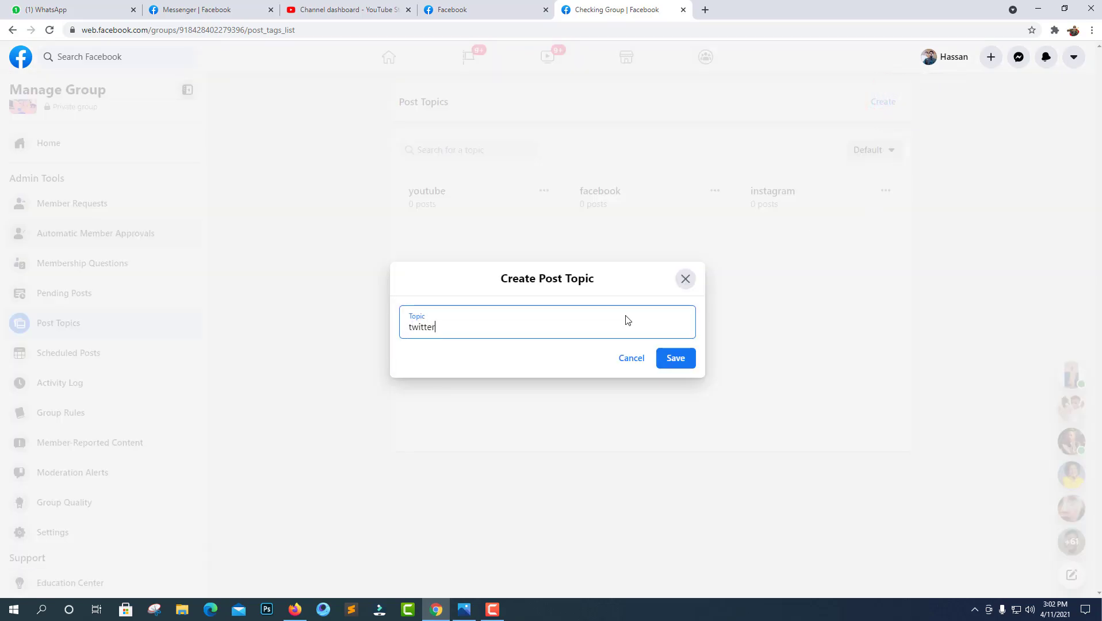
{"action": "left_click", "coordinate": [665, 360]}
{"action": "left_click", "coordinate": [495, 613]}
{"action": "left_click", "coordinate": [495, 613]}
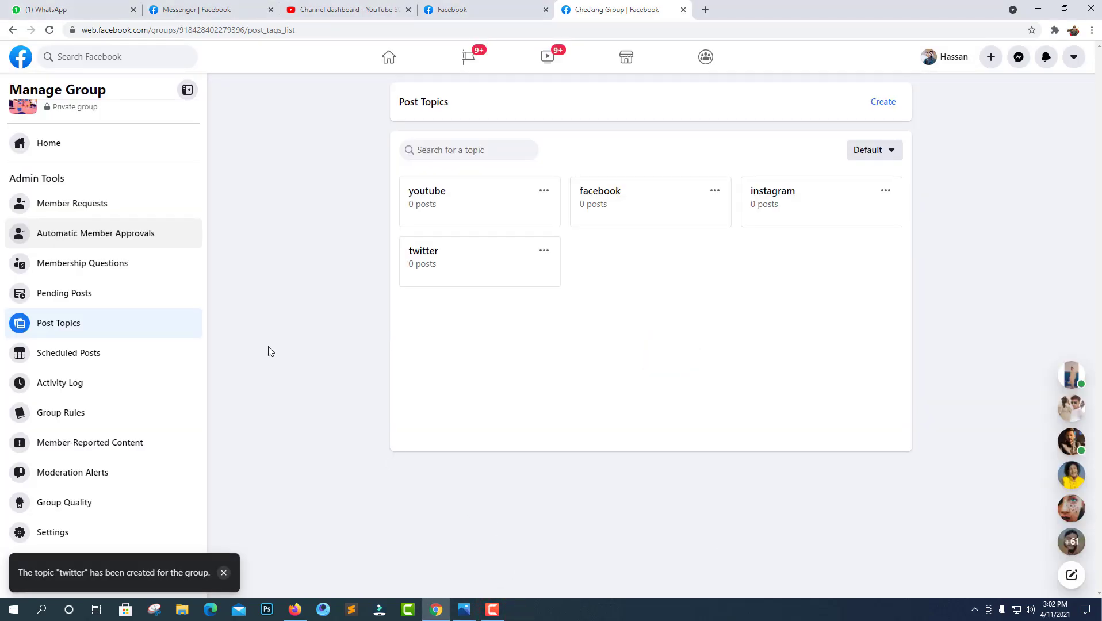
- Examine the group's scheduled posts and the activity log of admin actions
{"action": "left_click", "coordinate": [109, 347]}
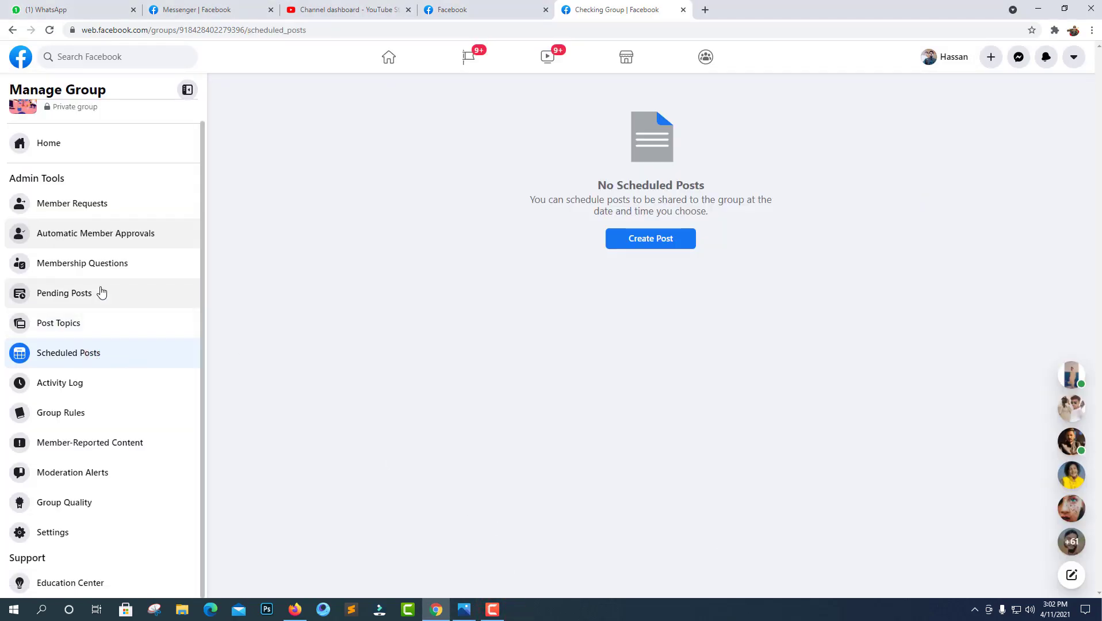
{"action": "left_click", "coordinate": [66, 385]}
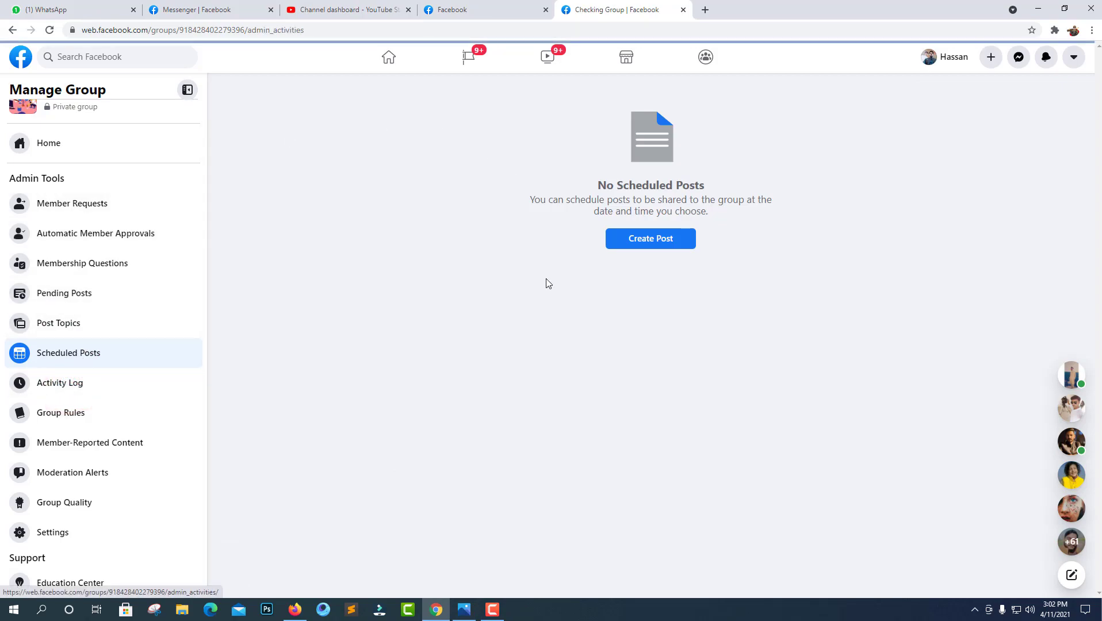
{"action": "triple_click", "coordinate": [818, 423]}
{"action": "left_click", "coordinate": [367, 104]}
{"action": "triple_click", "coordinate": [367, 103]}
{"action": "left_click", "coordinate": [373, 110]}
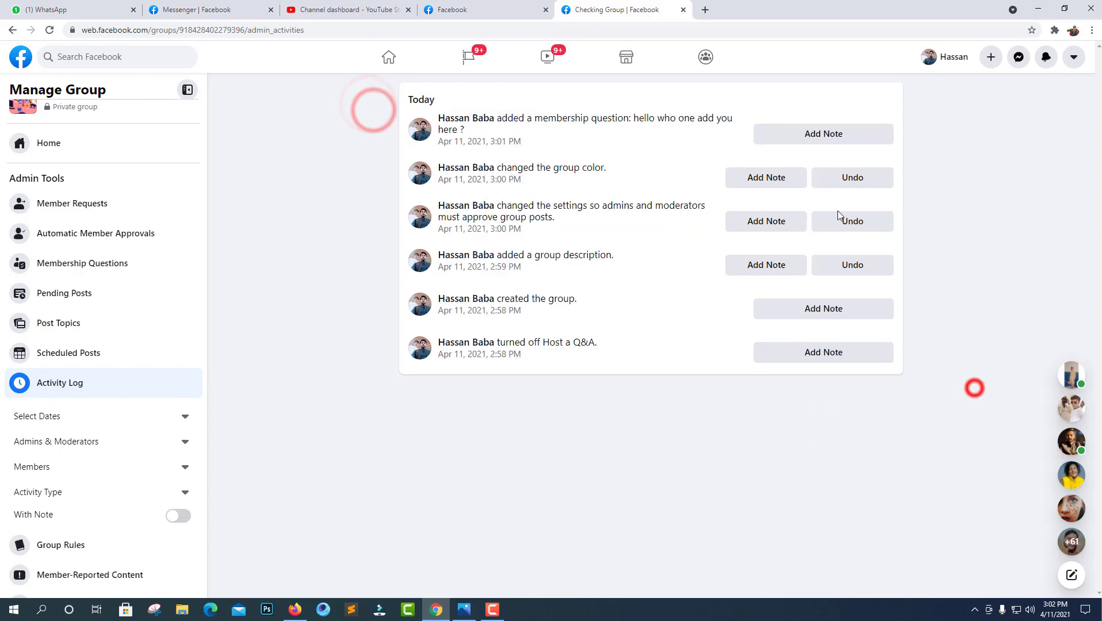
{"action": "left_click", "coordinate": [820, 136]}
{"action": "left_click", "coordinate": [501, 323]}
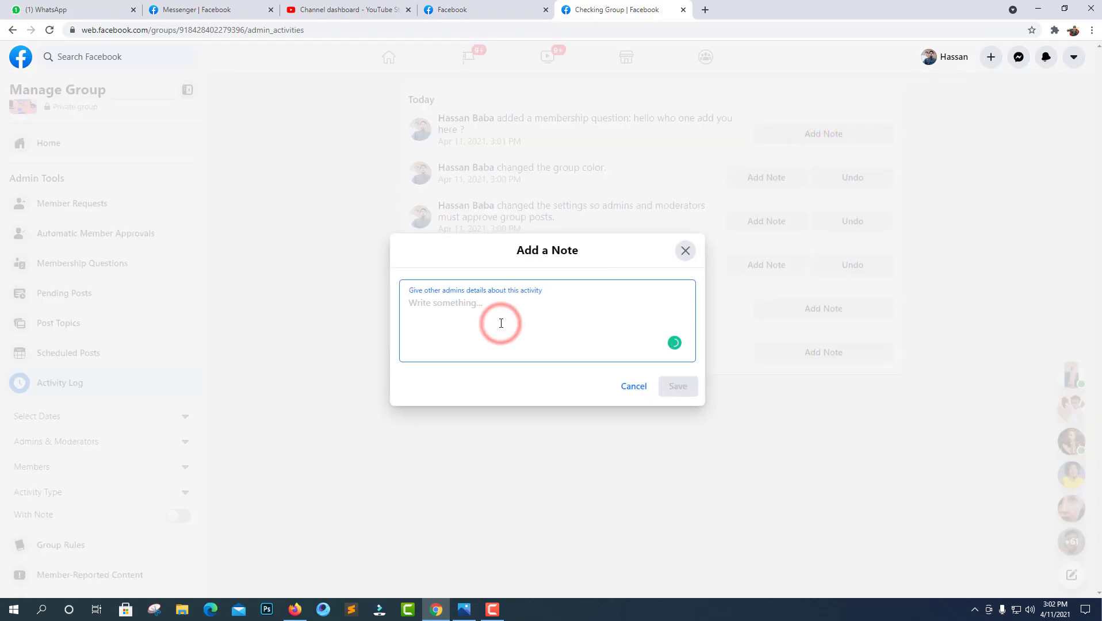
{"action": "type", "text": "hello please do not do tthis"}
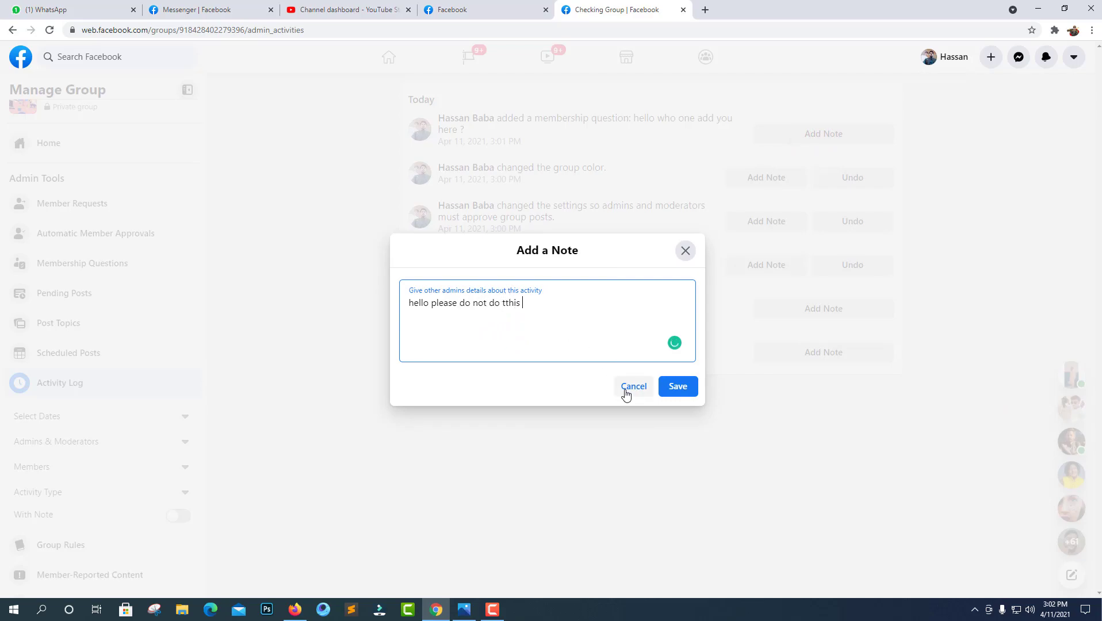
{"action": "left_click", "coordinate": [627, 389]}
{"action": "left_click", "coordinate": [253, 335]}
- Create the first group rule from the example "Be kind and courteous", keeping its suggested description
{"action": "scroll", "coordinate": [103, 345], "scroll_direction": "down", "scroll_amount": 2}
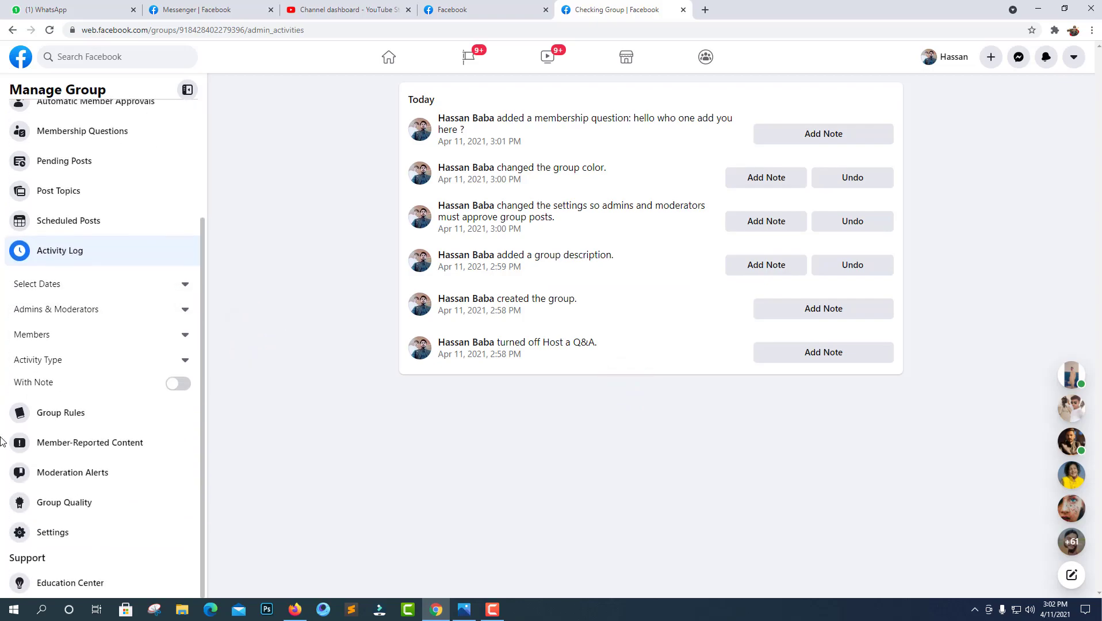
{"action": "left_click", "coordinate": [53, 424]}
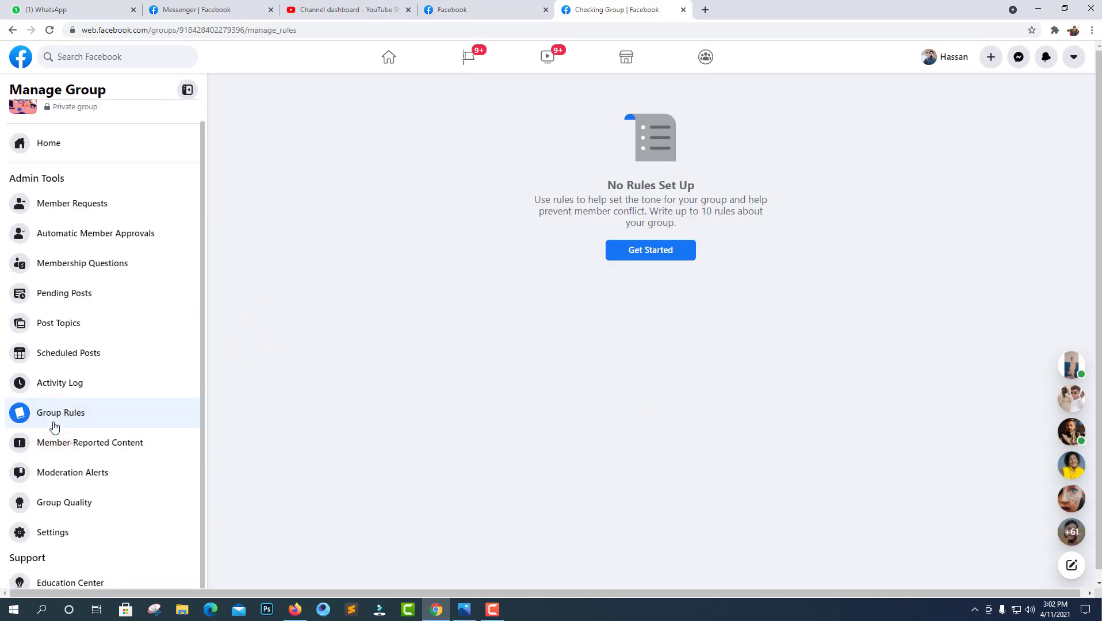
{"action": "left_click", "coordinate": [652, 257]}
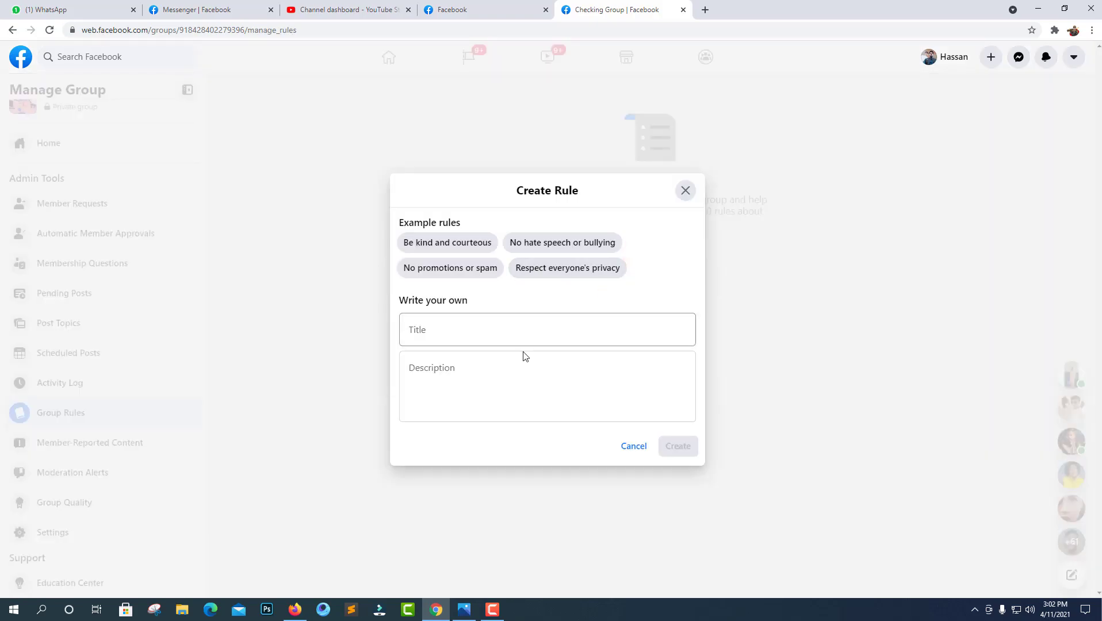
{"action": "left_click", "coordinate": [433, 247]}
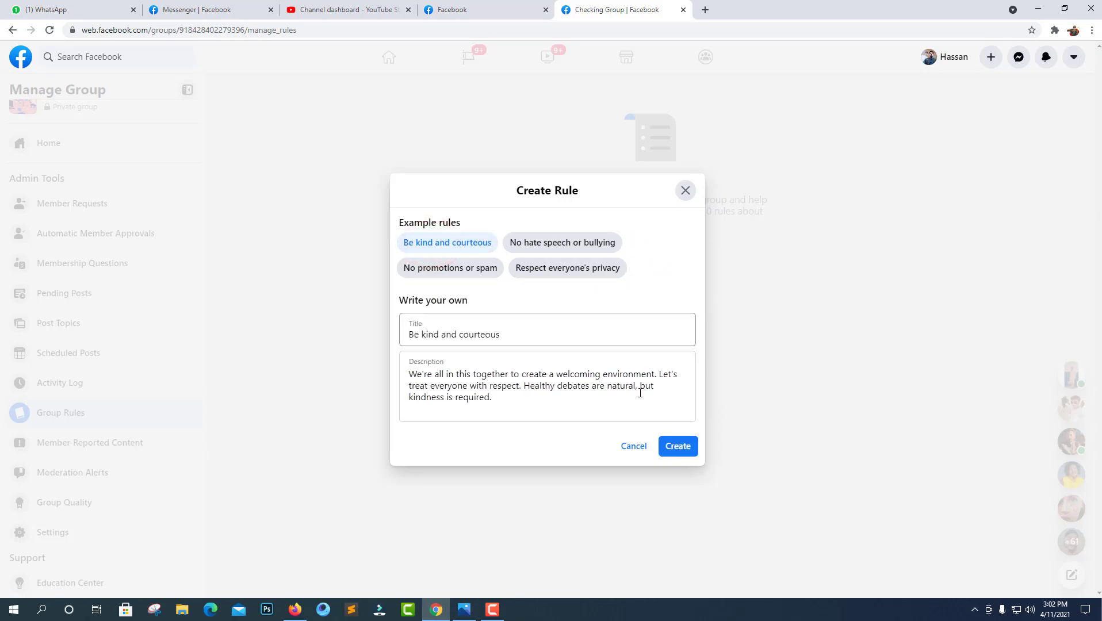
{"action": "left_click", "coordinate": [691, 451]}
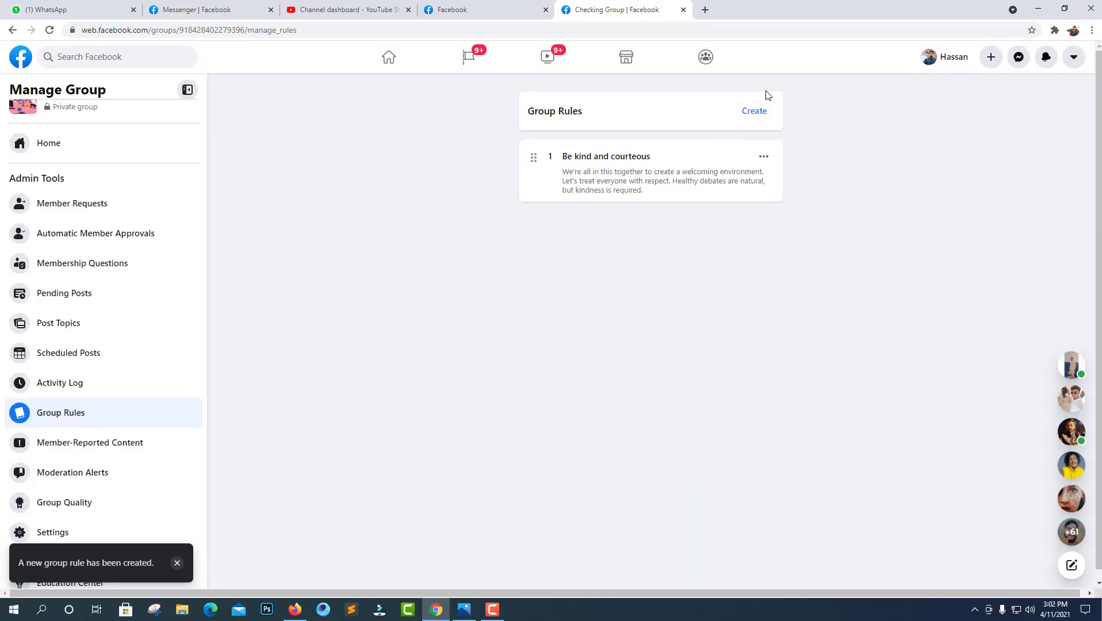
- Add the example rules "No hate speech or bullying" and "No promotions or spam" to the group rules
{"action": "left_click", "coordinate": [758, 110]}
{"action": "left_click", "coordinate": [542, 242]}
{"action": "left_click", "coordinate": [681, 446]}
{"action": "left_click", "coordinate": [754, 110]}
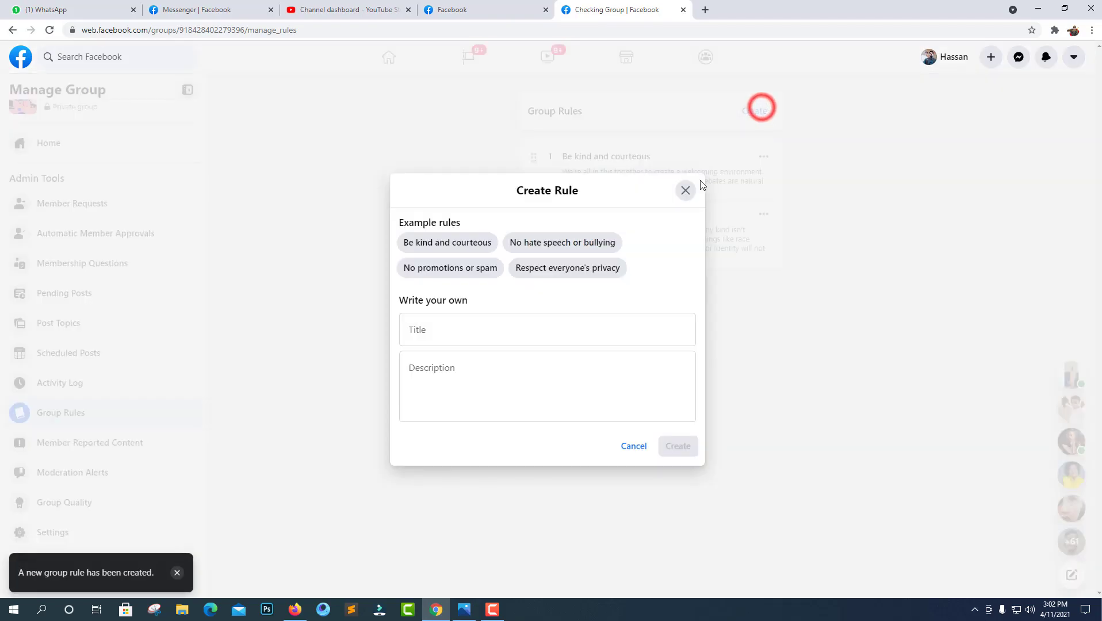
{"action": "left_click", "coordinate": [455, 270]}
{"action": "left_click", "coordinate": [673, 447]}
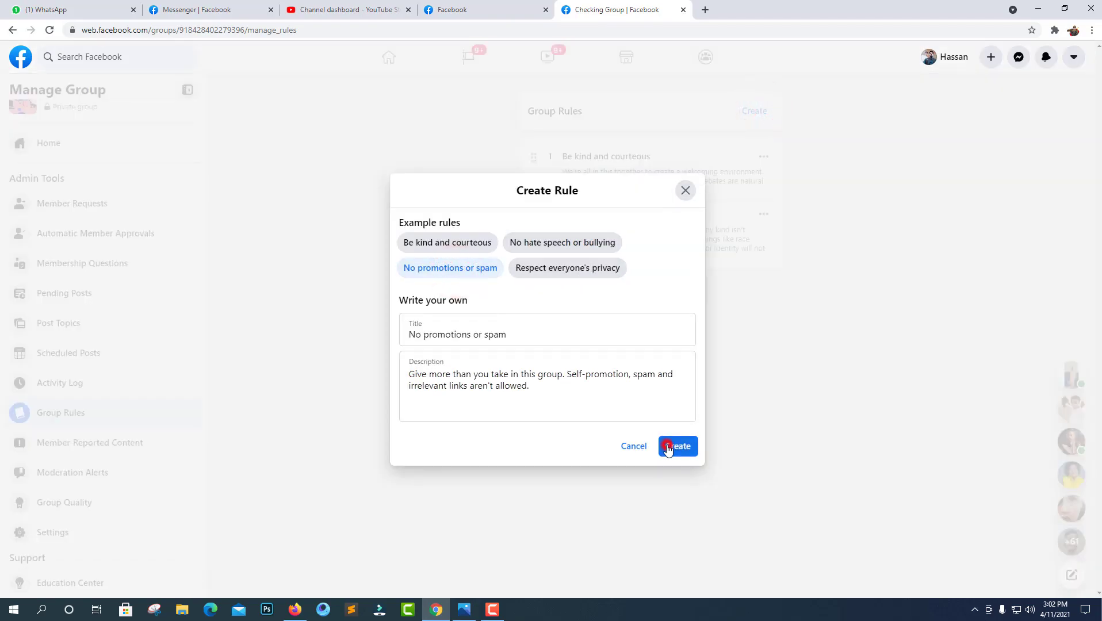
- Add a fourth group rule from the example "Respect everyone's privacy"
{"action": "left_click", "coordinate": [746, 115]}
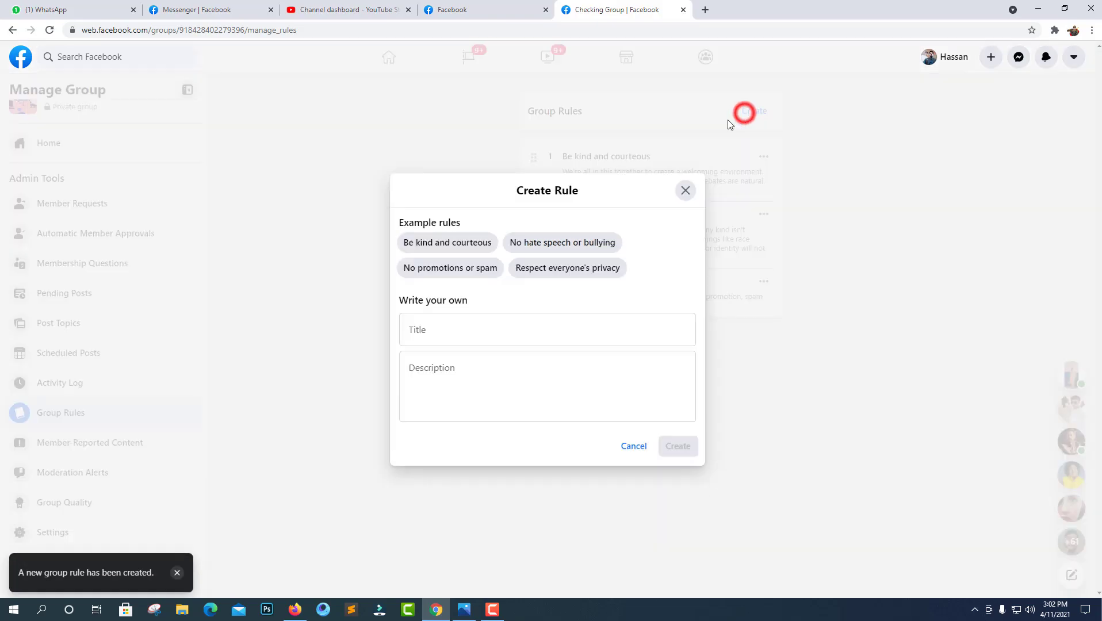
{"action": "left_click", "coordinate": [558, 267]}
{"action": "left_click", "coordinate": [679, 447]}
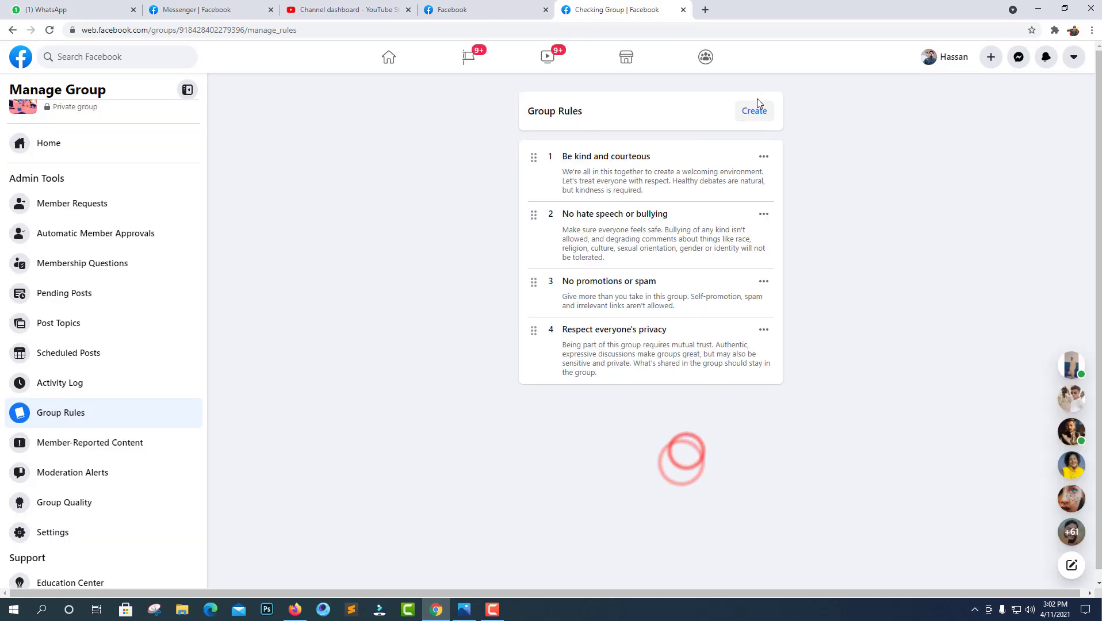
- Start a custom group rule and begin its description with "so"
{"action": "left_click", "coordinate": [755, 111]}
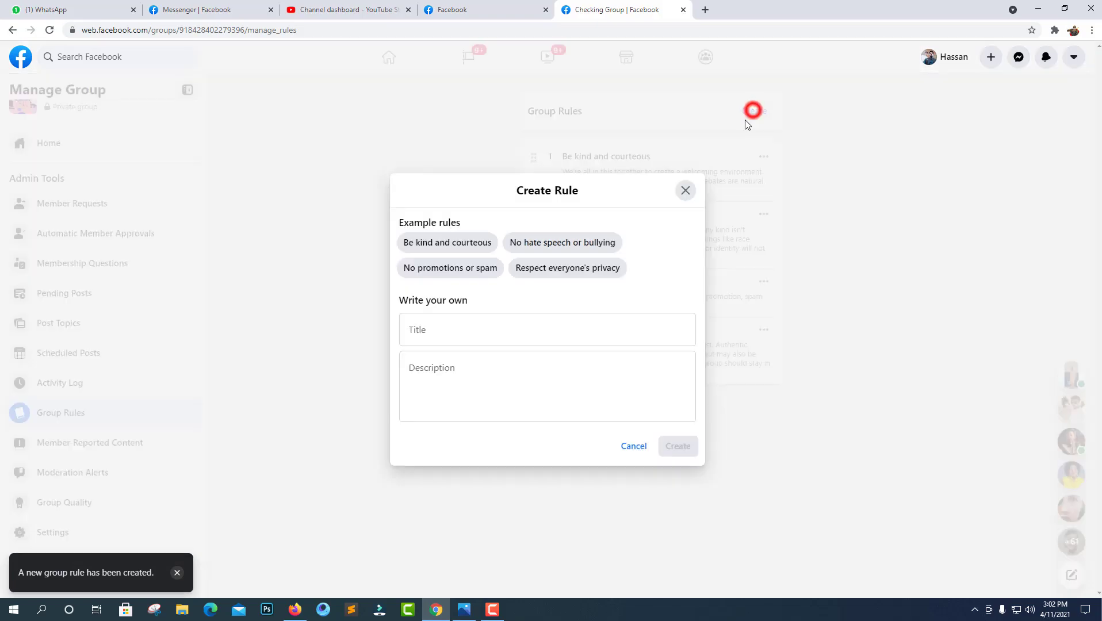
{"action": "left_click", "coordinate": [529, 378]}
{"action": "type", "text": "so"}
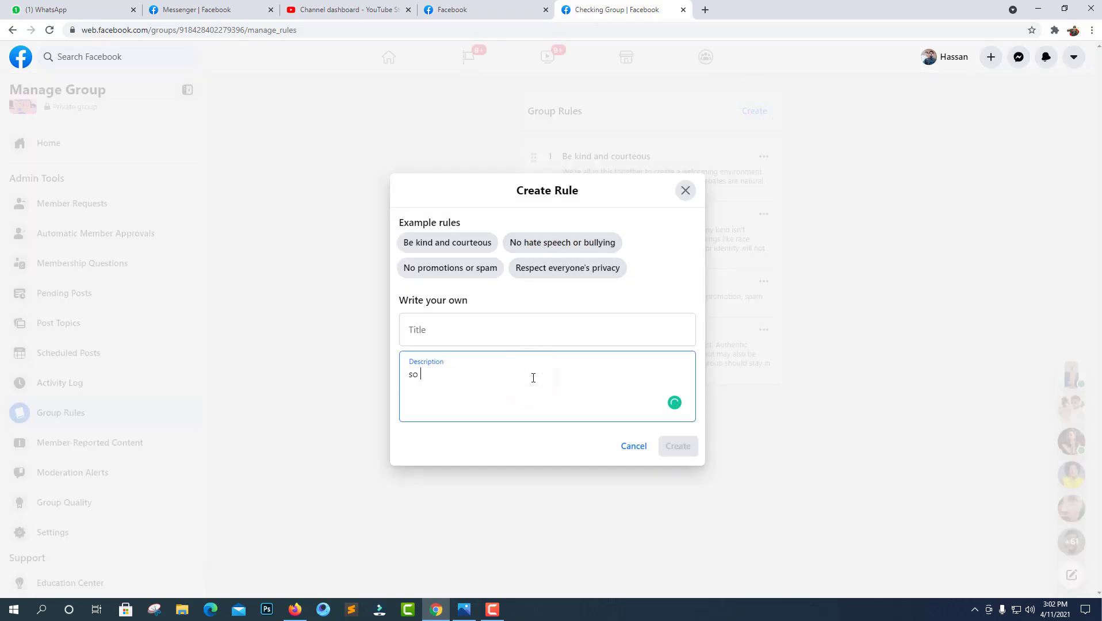